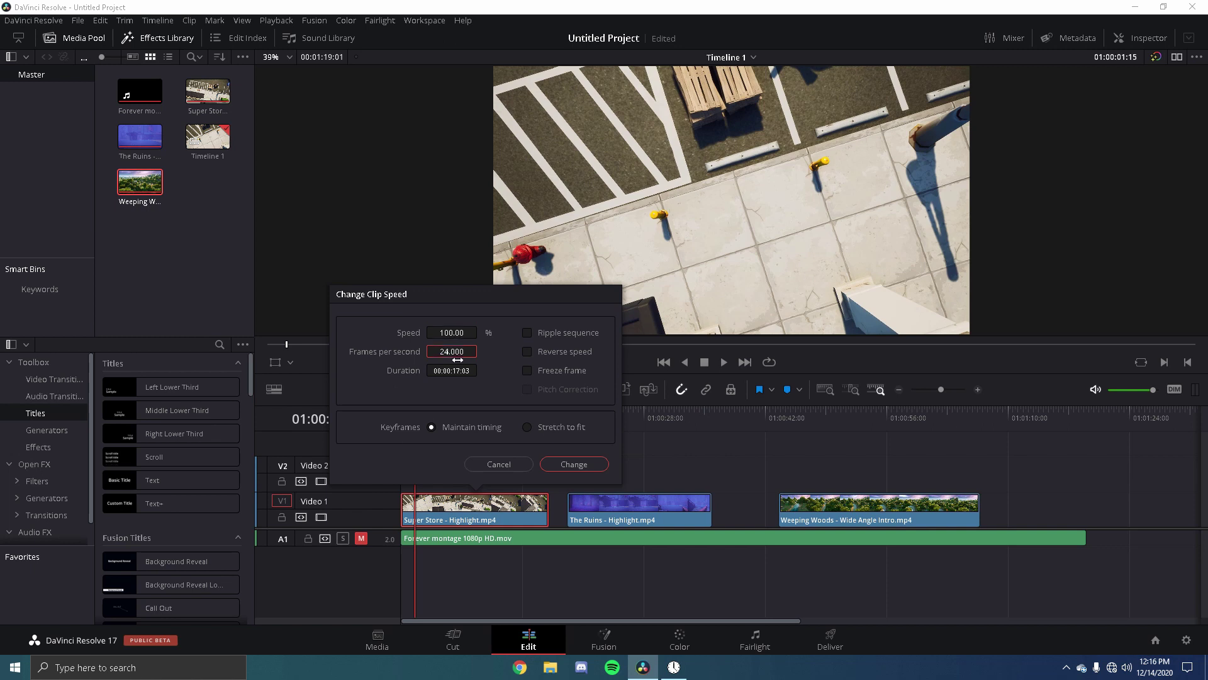
Set the Super Store clip's speed to 200% and play the timeline
{"action": "left_click", "coordinate": [452, 377]}
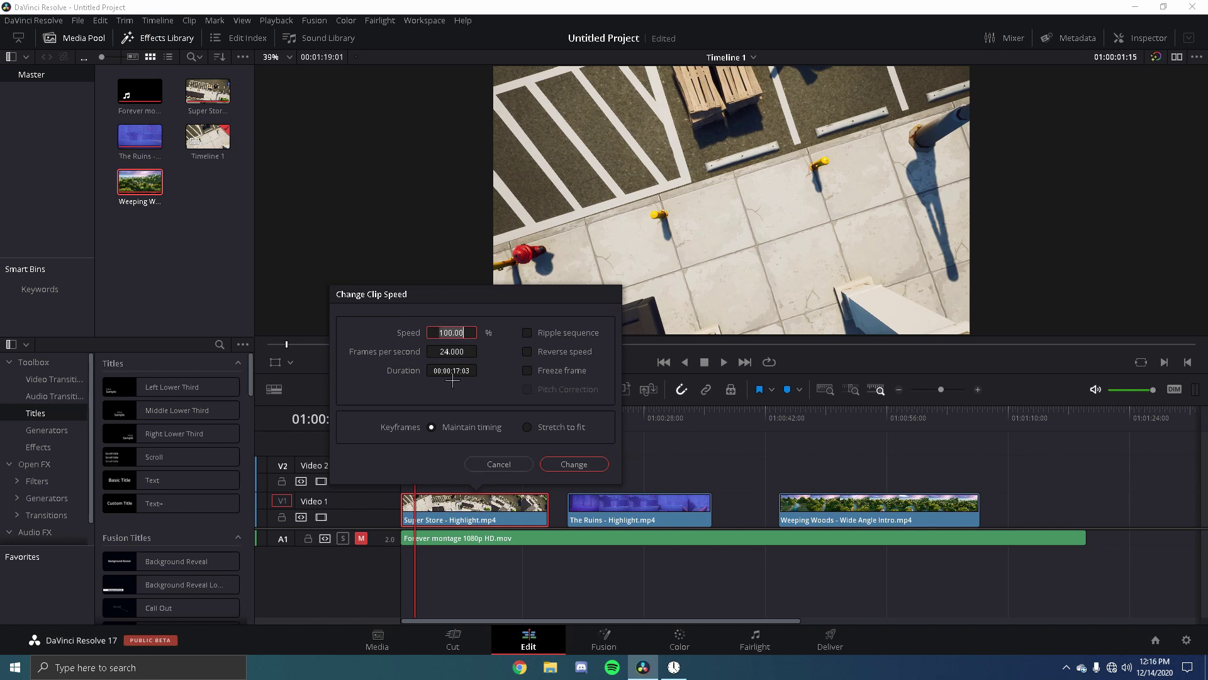
{"action": "type", "text": "200"}
{"action": "key", "text": "Return"}
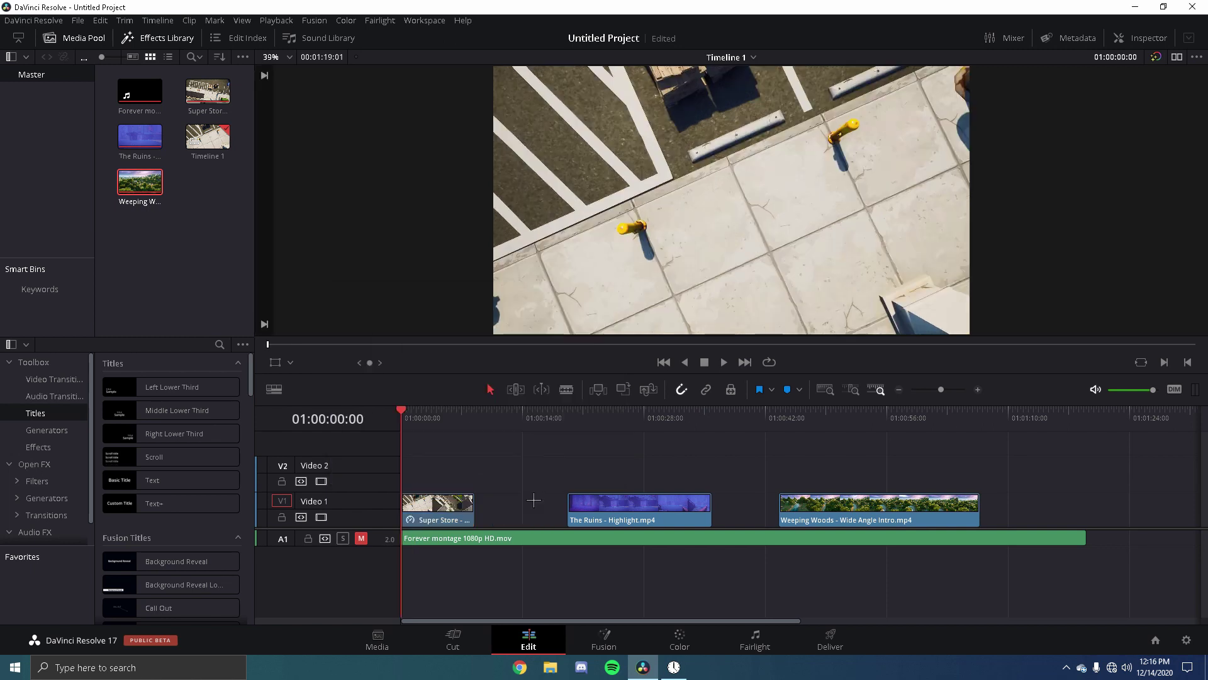
{"action": "key", "text": "space"}
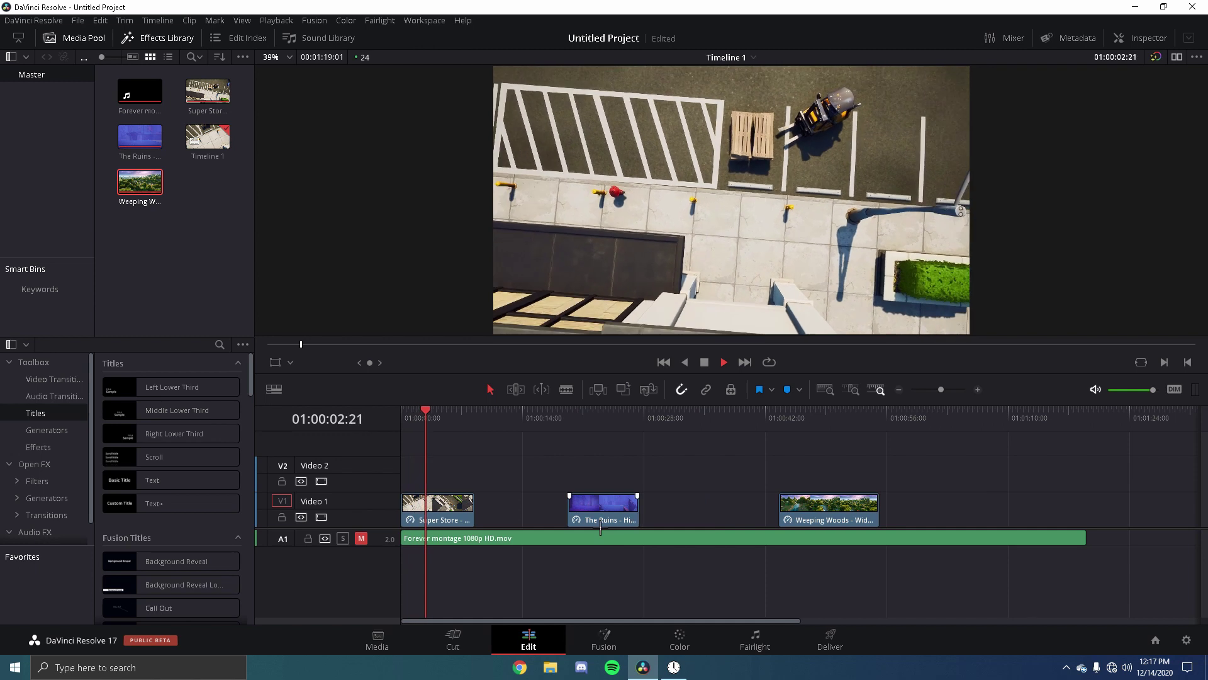
Swap the order of the last two video clips so Weeping Woods comes before The Ruins
{"action": "left_click_drag", "start_coordinate": [616, 515], "coordinate": [728, 502]}
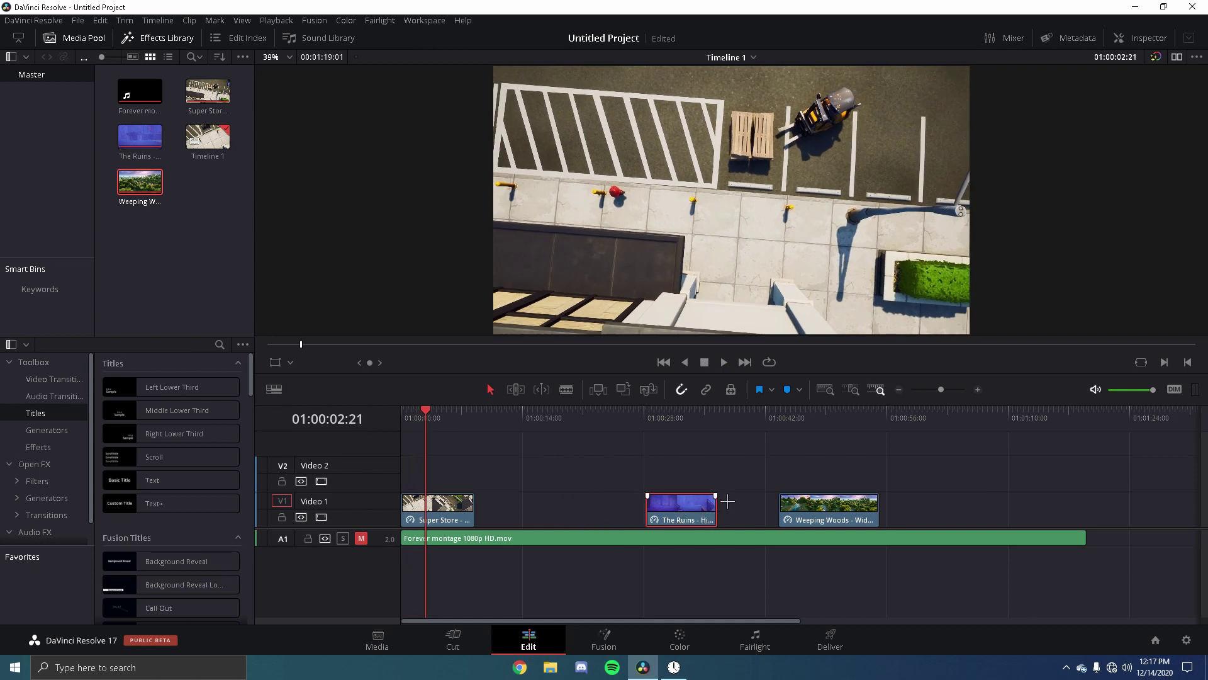
{"action": "left_click_drag", "start_coordinate": [836, 519], "coordinate": [569, 519]}
{"action": "left_click", "coordinate": [478, 472]}
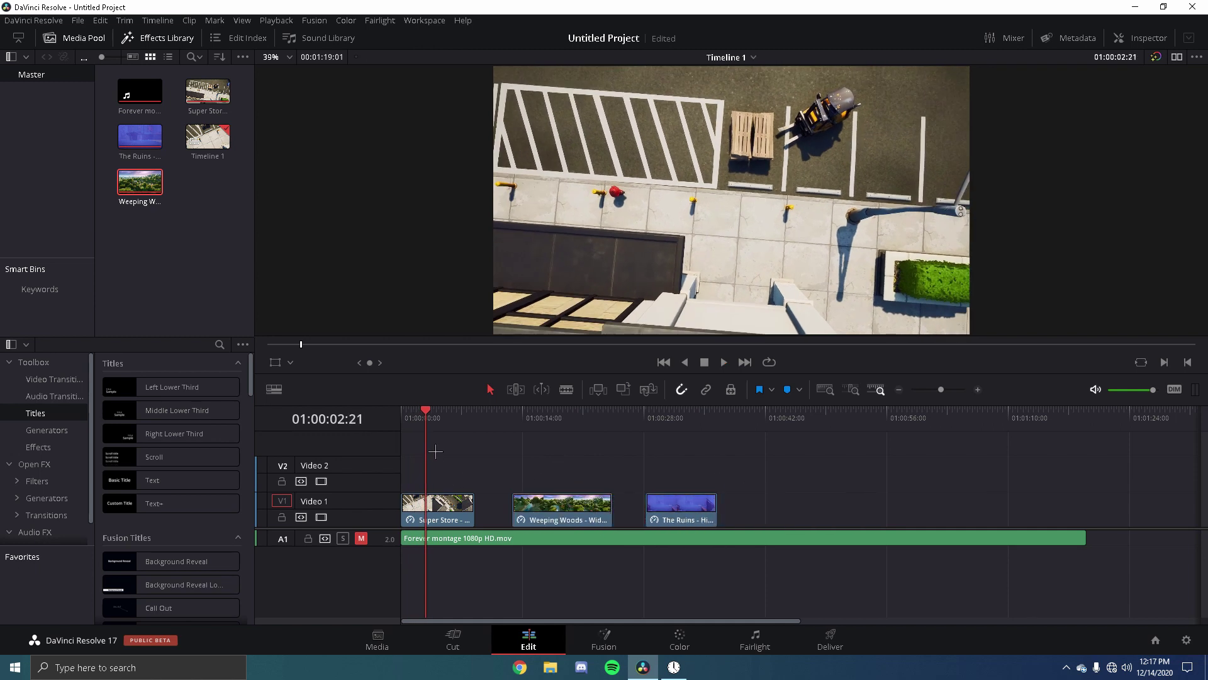
Enlarge the Audio 1 track and add beat markers along the start of the music clip, with the track muted again at the end
{"action": "left_click", "coordinate": [474, 544]}
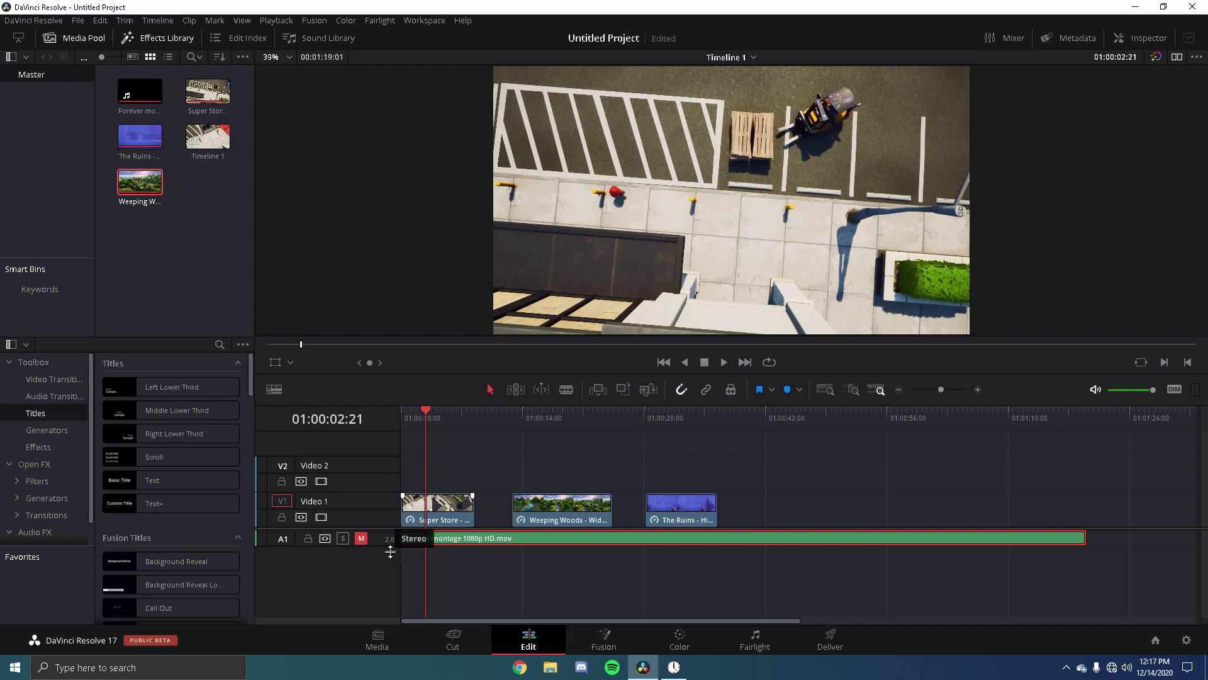
{"action": "left_click_drag", "start_coordinate": [391, 548], "coordinate": [389, 575]}
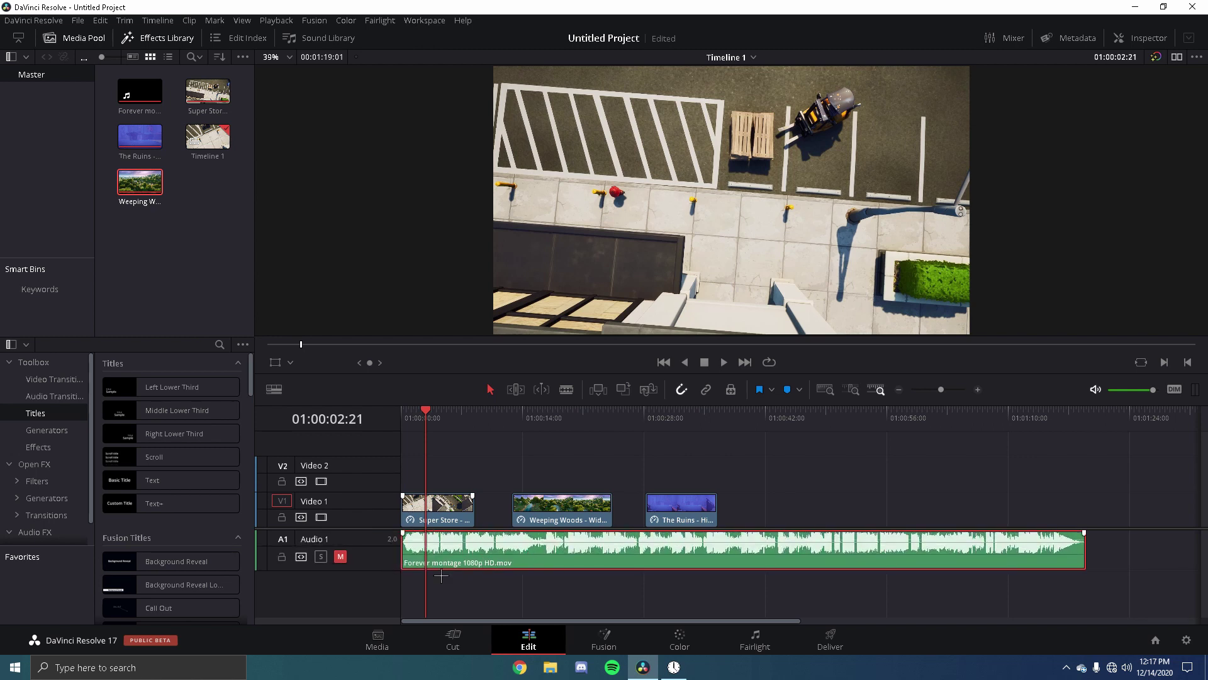
{"action": "left_click", "coordinate": [341, 556]}
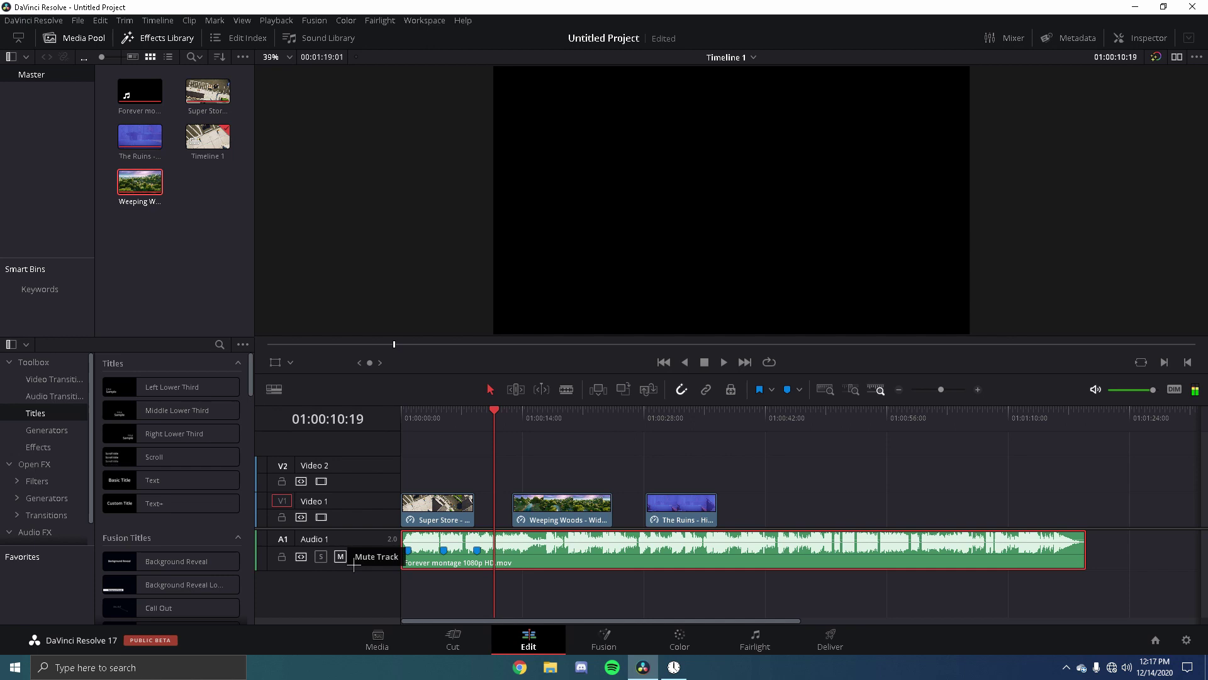
{"action": "left_click", "coordinate": [340, 557]}
{"action": "left_click", "coordinate": [457, 478]}
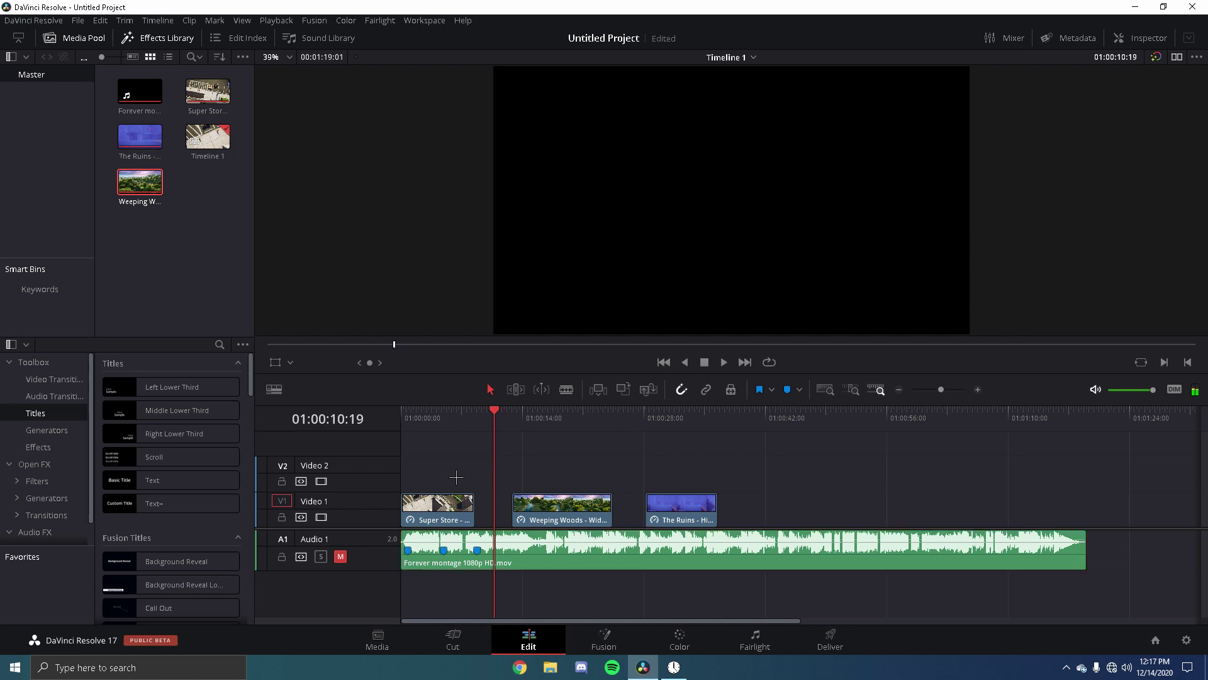
Move the Super Store clip so it starts at Marker 1, at 00:00:00:19
{"action": "left_click", "coordinate": [407, 416]}
{"action": "scroll", "coordinate": [951, 410], "scroll_direction": "up", "scroll_amount": 5}
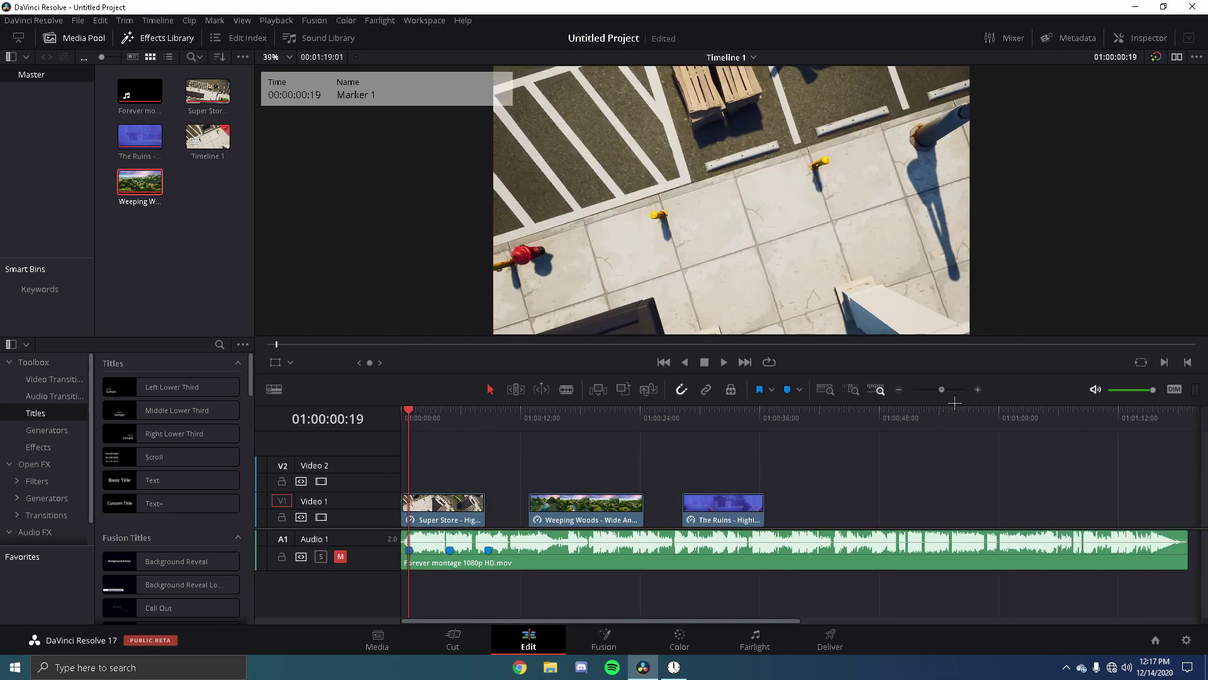
{"action": "scroll", "coordinate": [966, 402], "scroll_direction": "up", "scroll_amount": 3}
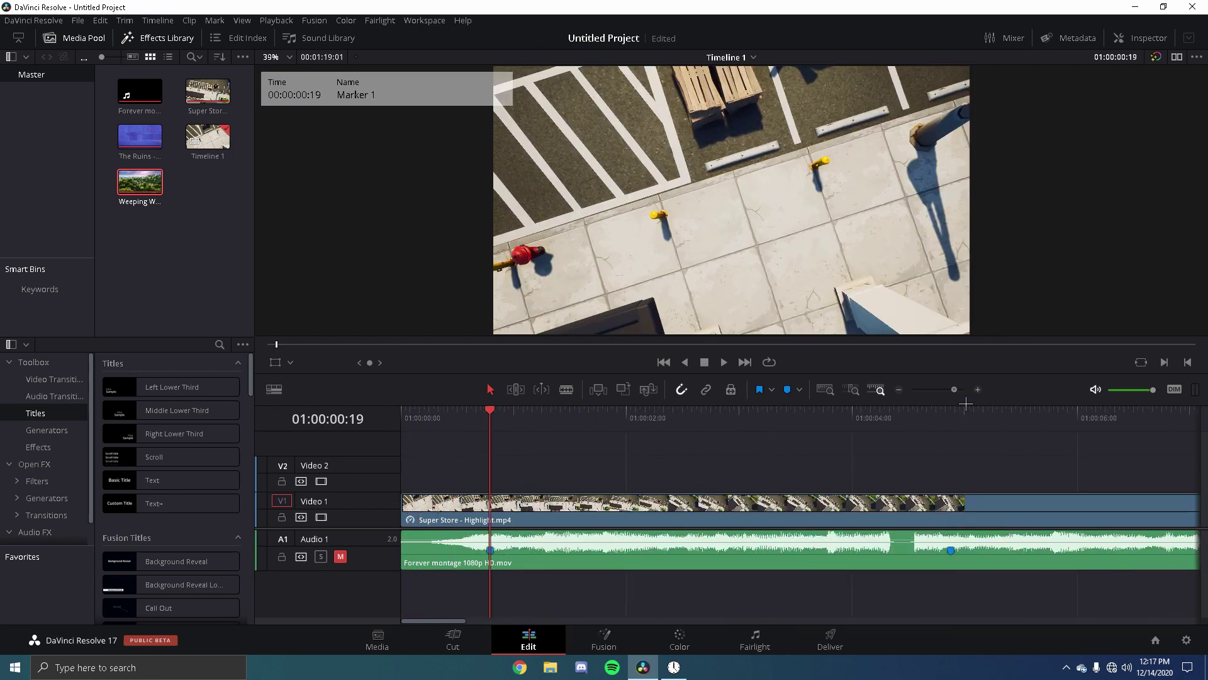
{"action": "left_click_drag", "start_coordinate": [538, 521], "coordinate": [588, 511]}
{"action": "left_click", "coordinate": [502, 461]}
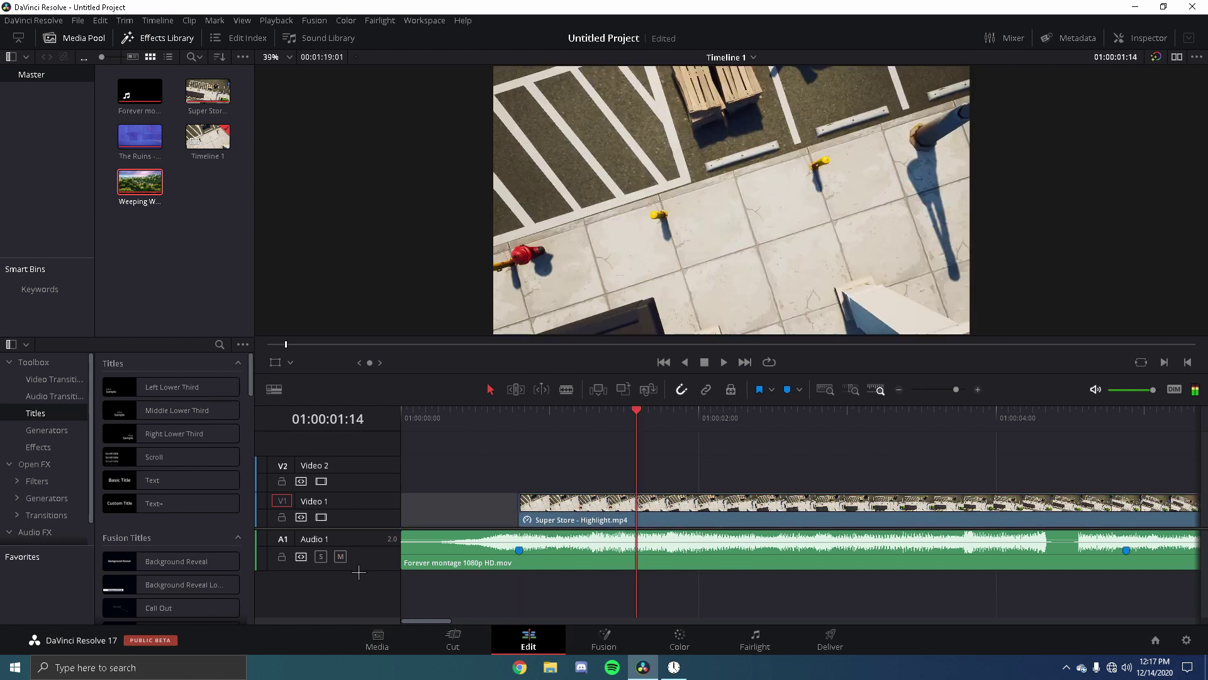
Mute Audio 1 and move the Weeping Woods clip so it starts at Marker 2, directly after the Super Store clip
{"action": "left_click", "coordinate": [340, 557]}
{"action": "left_click", "coordinate": [574, 470]}
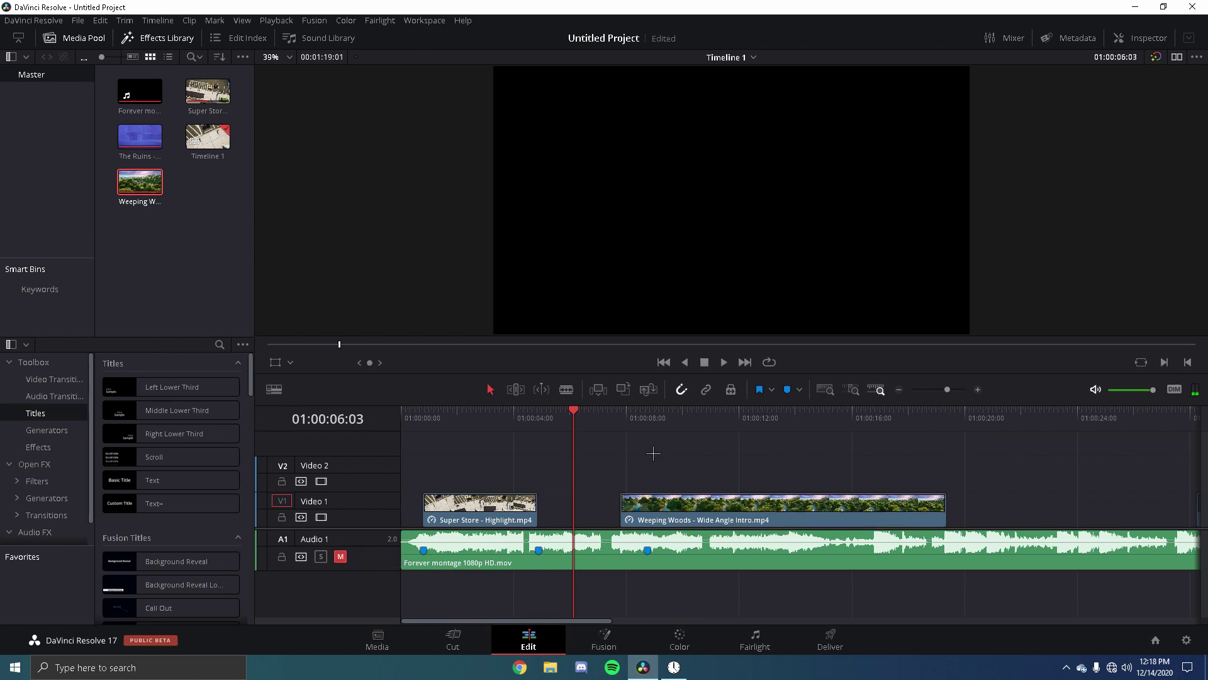
{"action": "left_click_drag", "start_coordinate": [713, 507], "coordinate": [632, 509]}
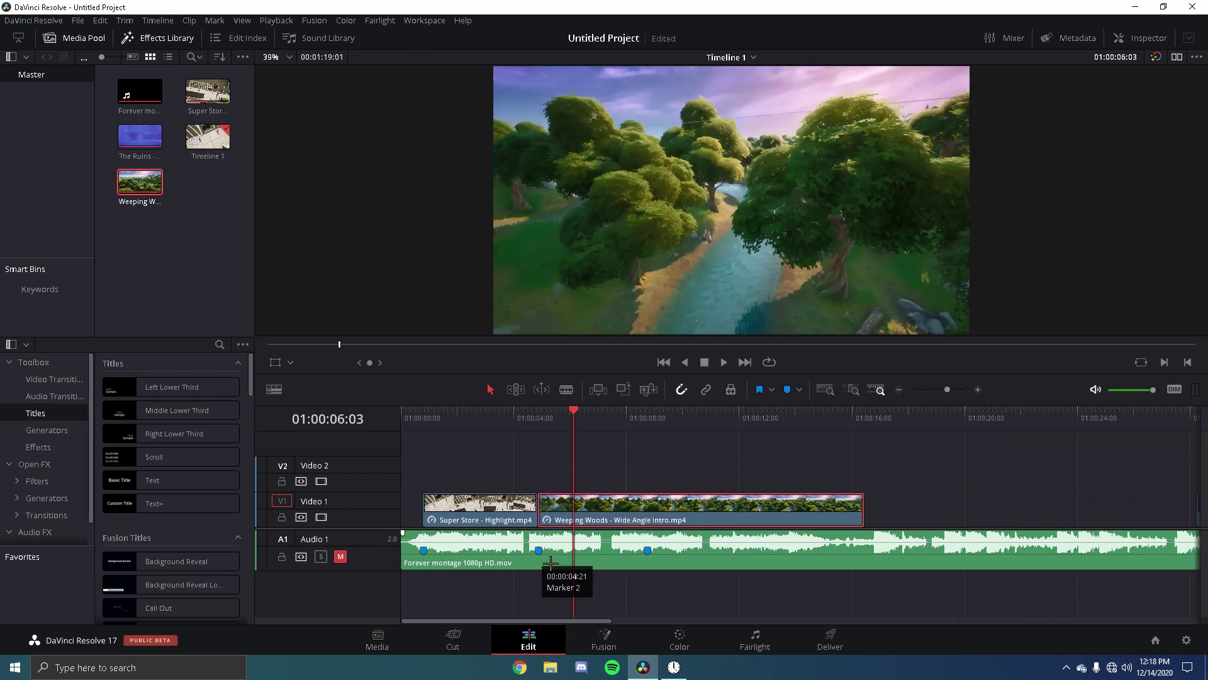
{"action": "left_click", "coordinate": [612, 486]}
Cut the Weeping Woods clip at the third music marker and remove the part after it
{"action": "key", "text": "space"}
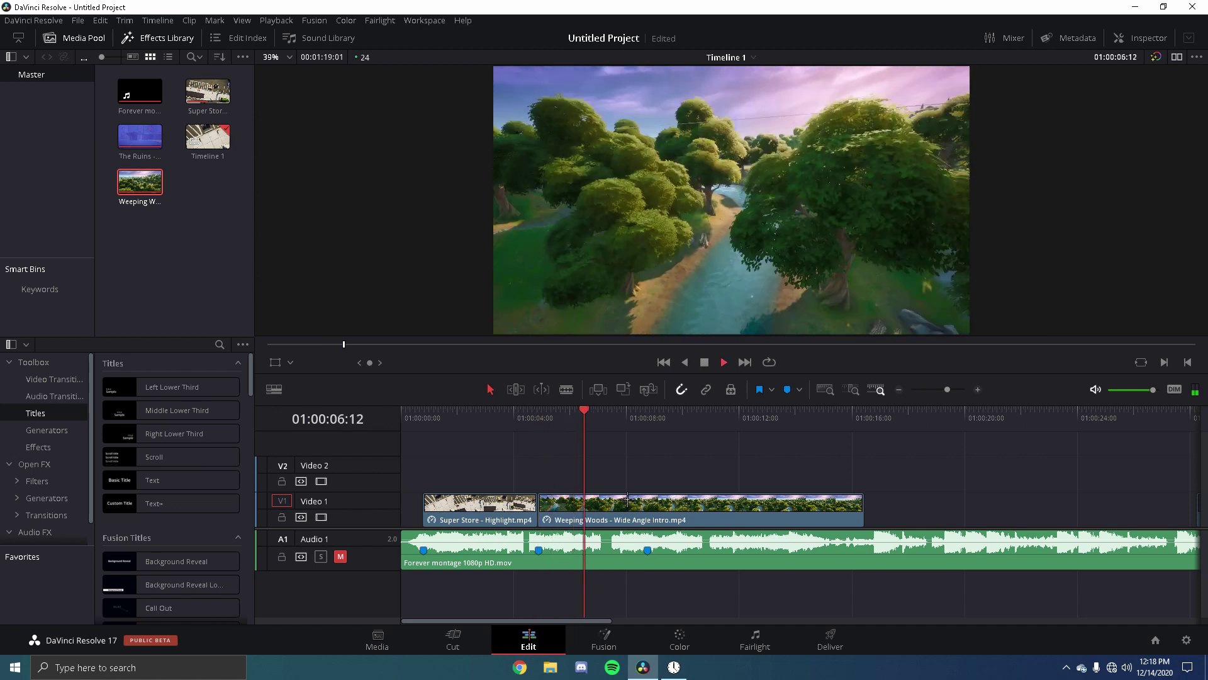
{"action": "key", "text": "b"}
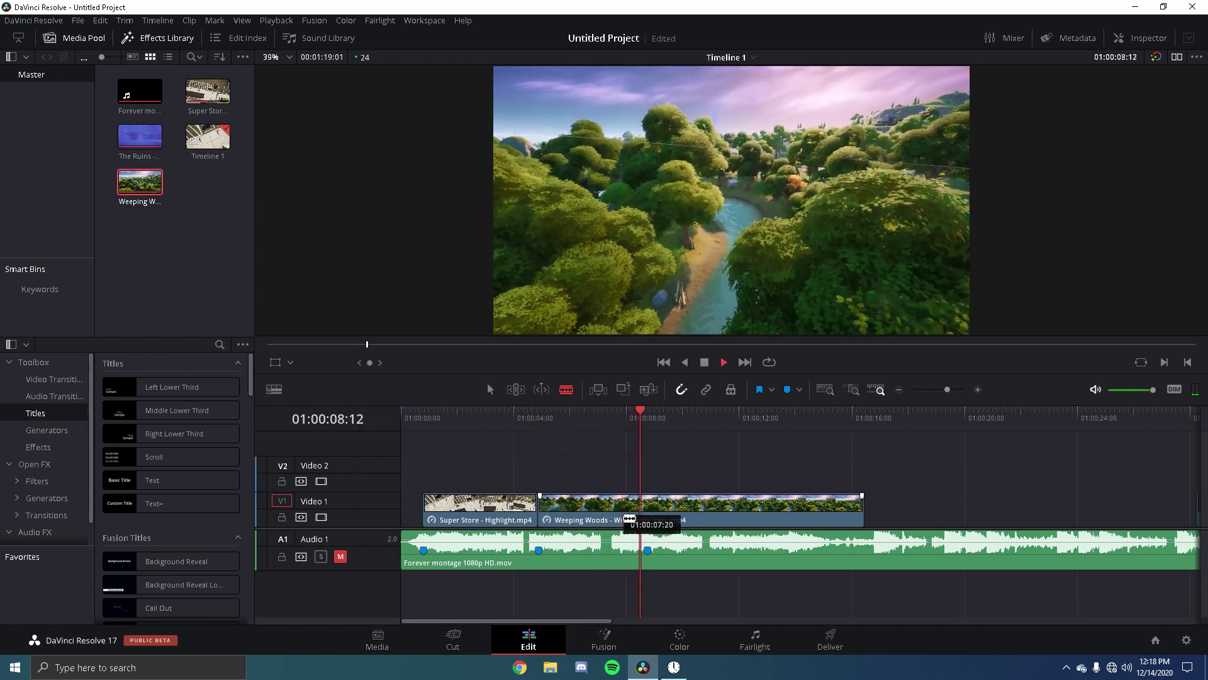
{"action": "key", "text": "space"}
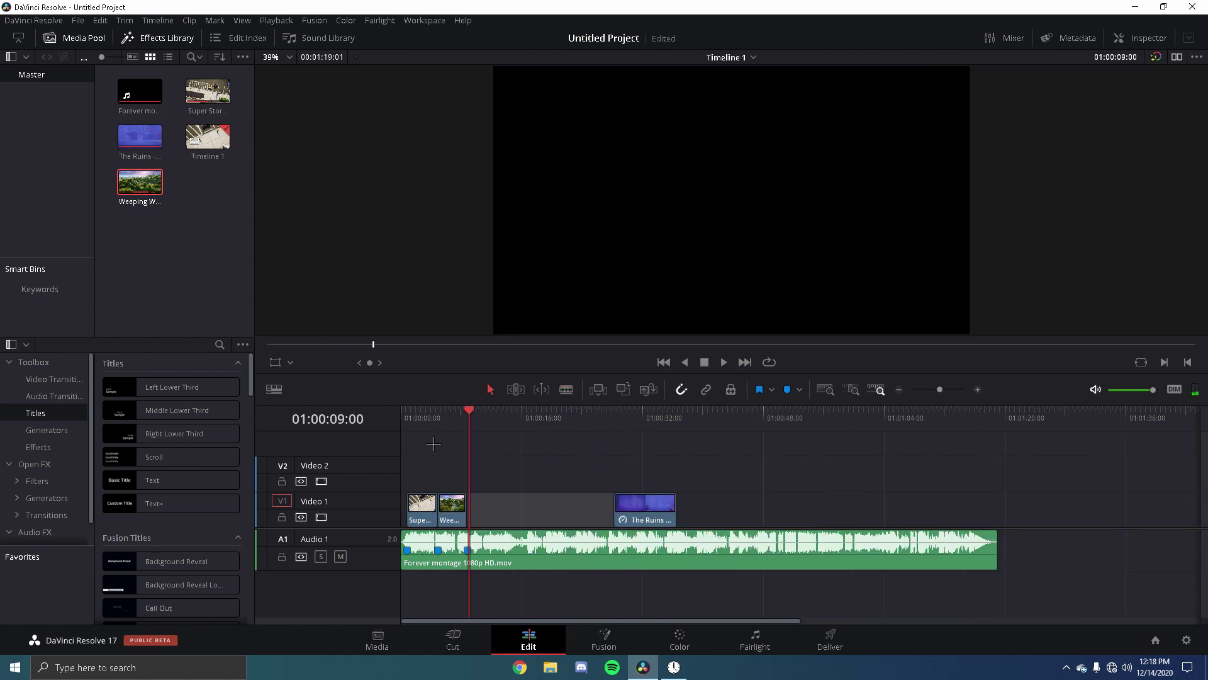
Examine the cut at Marker 2 up close and bring up the Cross Dissolve video transition in the effects library
{"action": "left_click", "coordinate": [436, 421]}
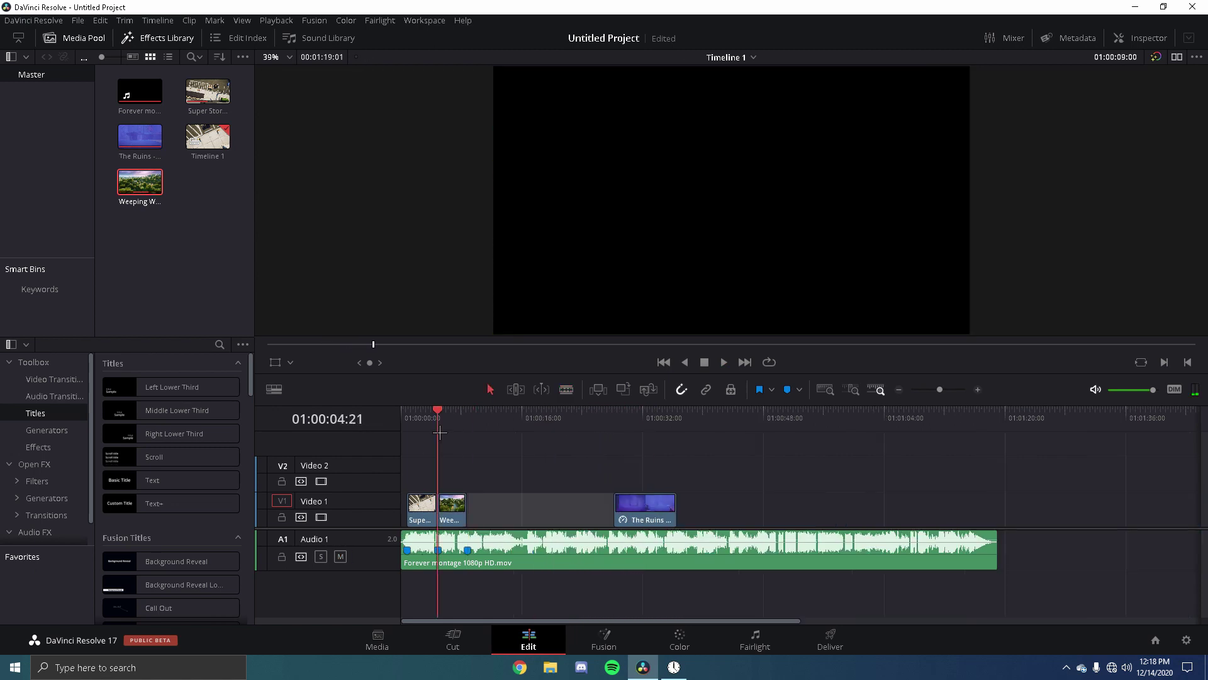
{"action": "left_click", "coordinate": [340, 556]}
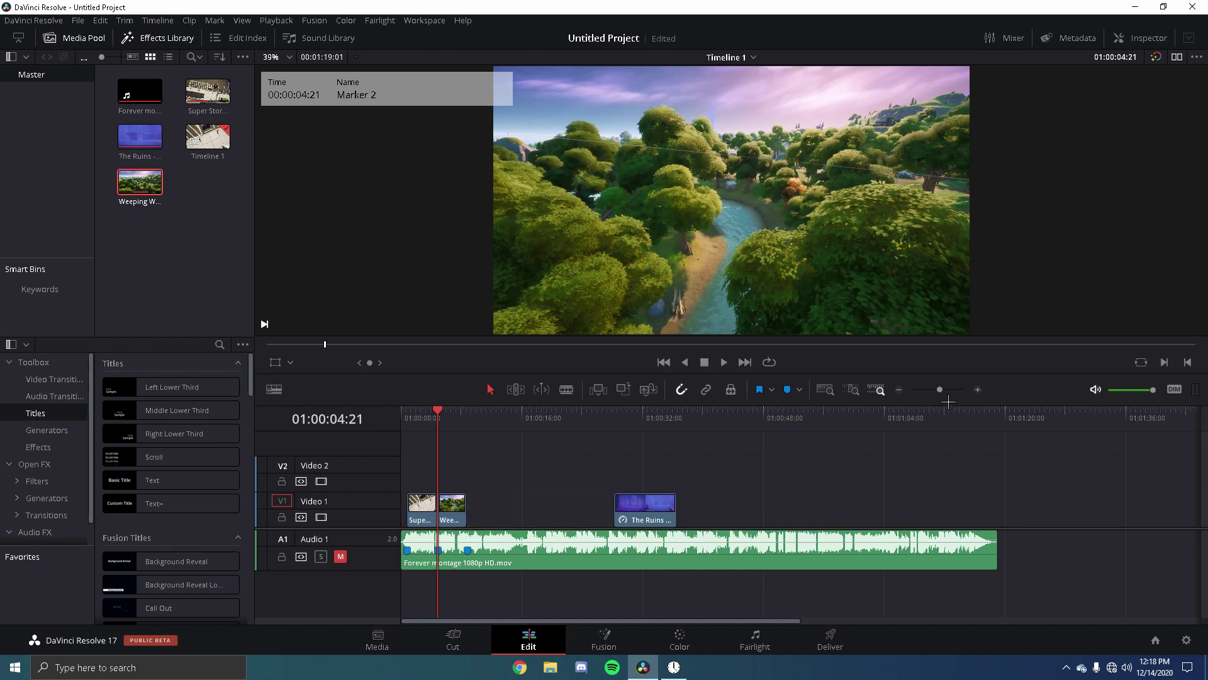
{"action": "left_click_drag", "start_coordinate": [949, 401], "coordinate": [971, 403]}
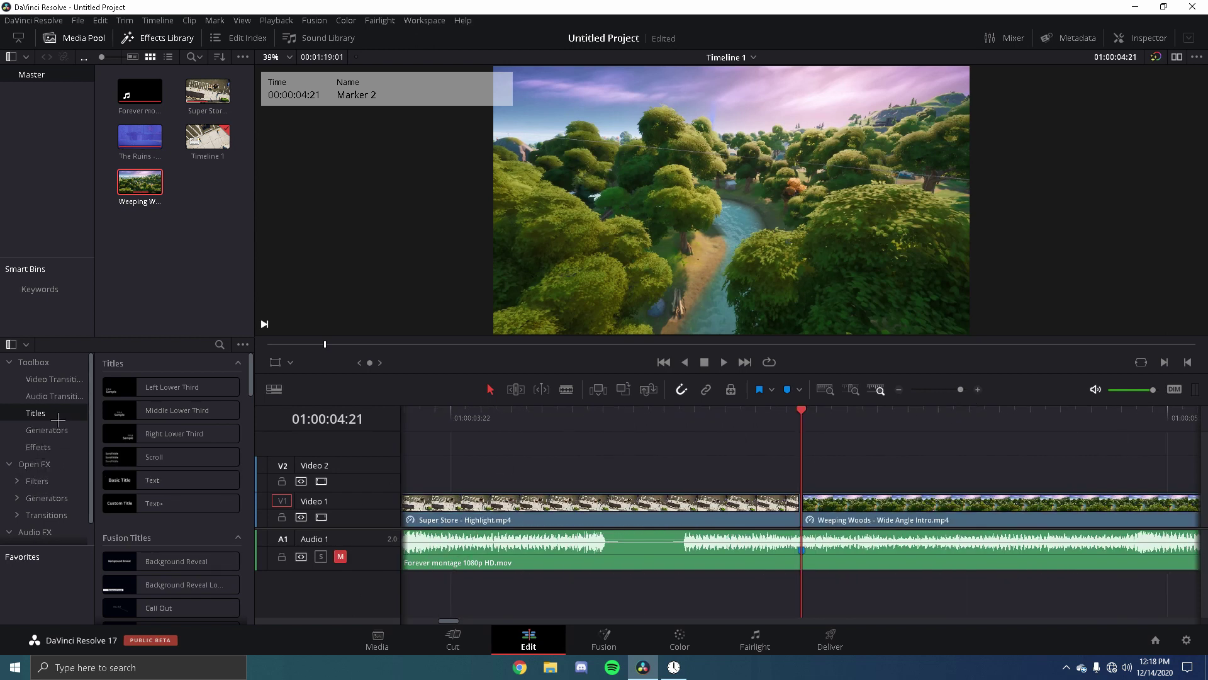
{"action": "left_click", "coordinate": [54, 379]}
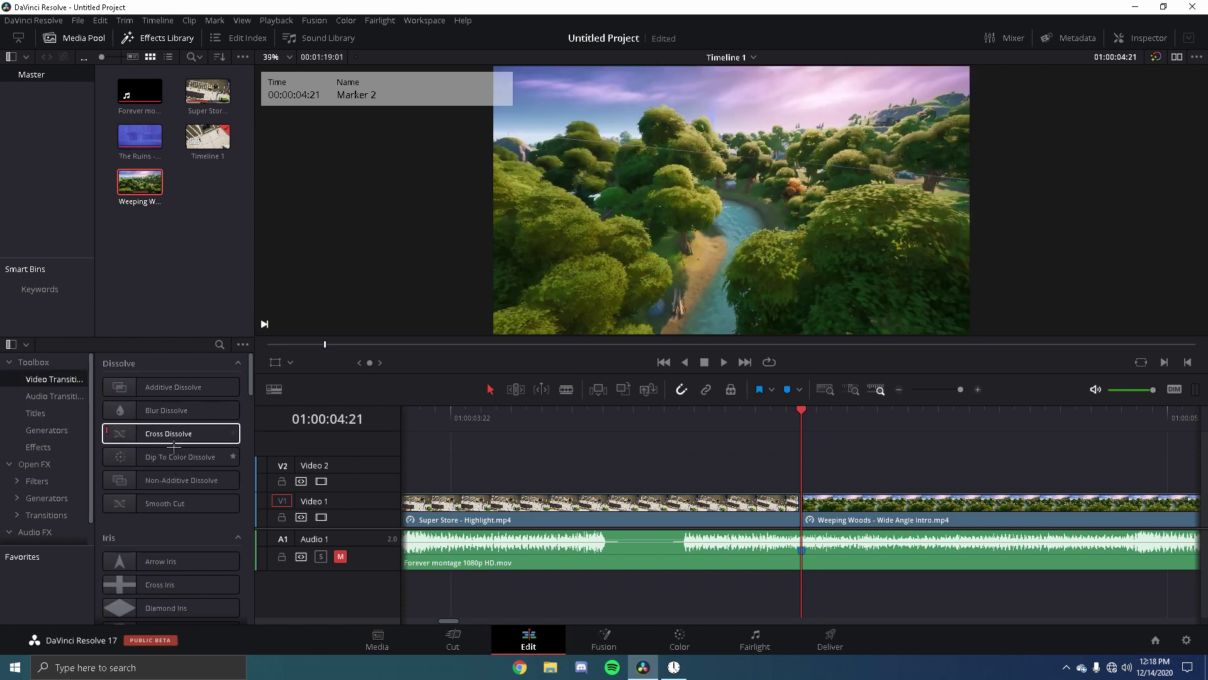
{"action": "mouse_move", "coordinate": [171, 441]}
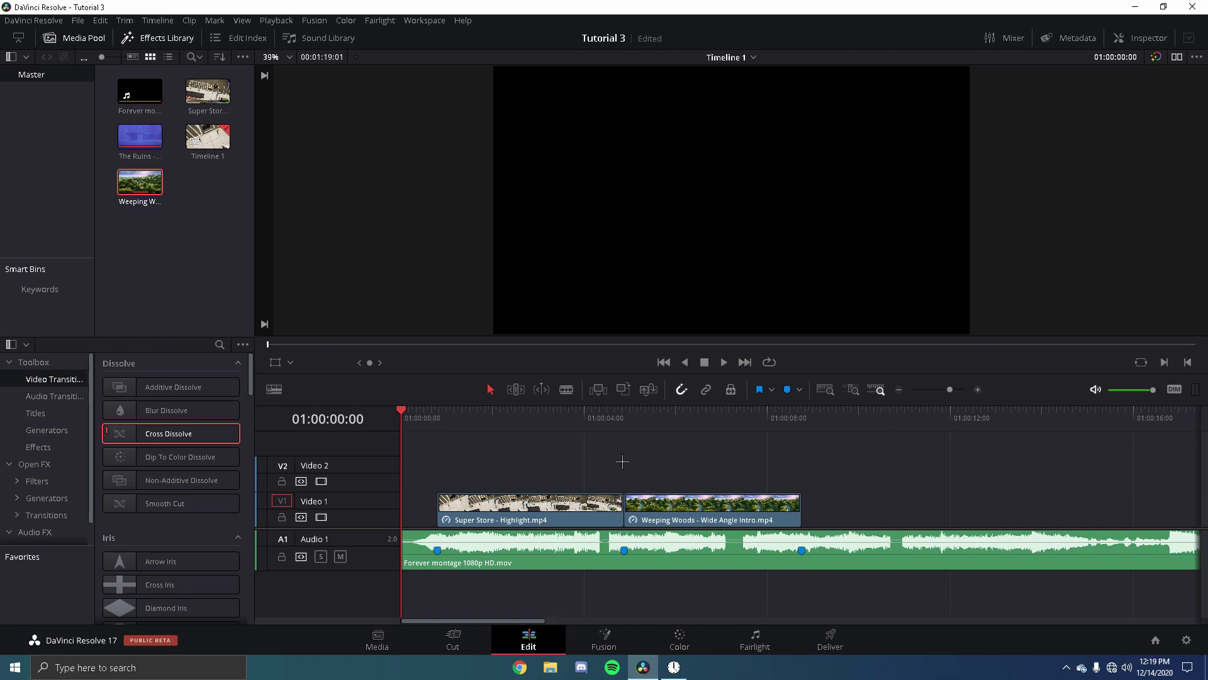
Play back the cut between the Super Store and Weeping Woods clips
{"action": "left_click", "coordinate": [619, 431]}
{"action": "key", "text": "space"}
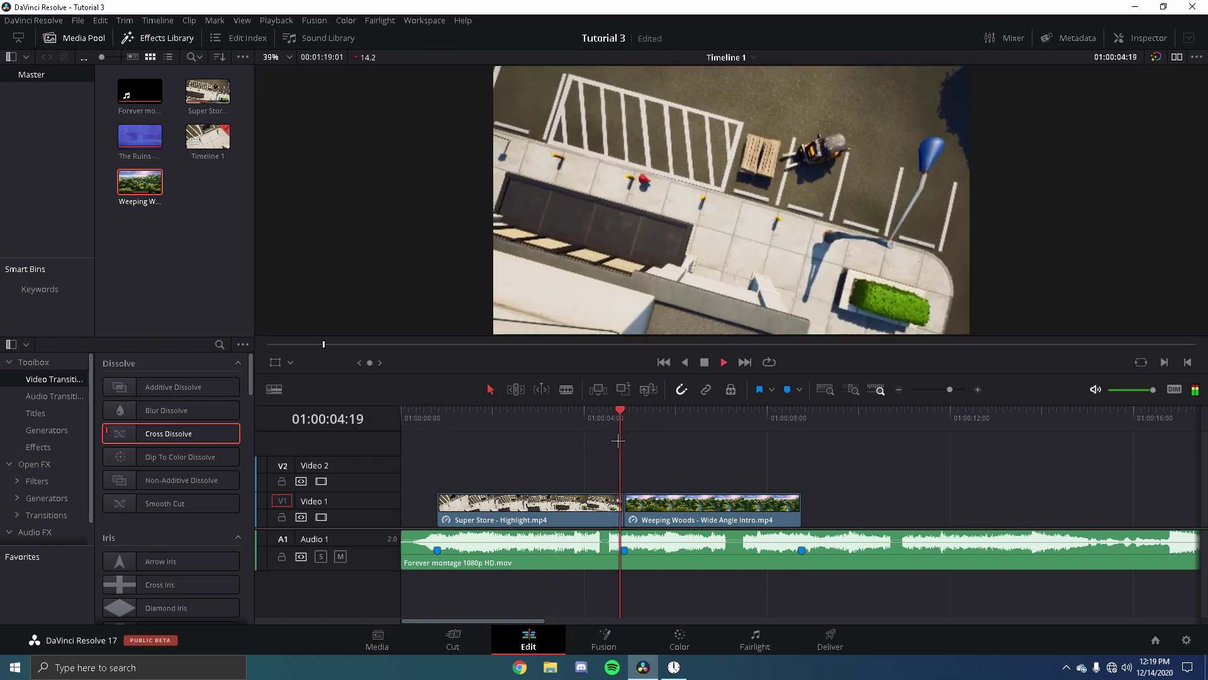
{"action": "key", "text": "space"}
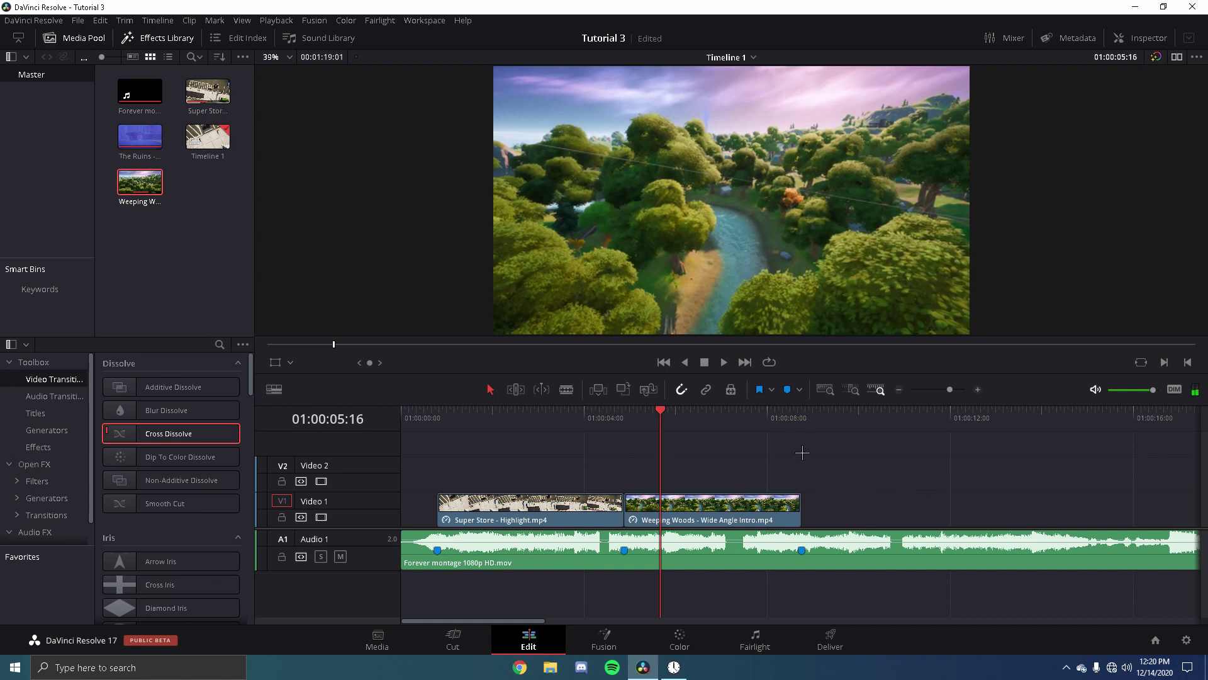
Move The Ruins clip closer to the end of the Weeping Woods clip and mute Audio 1
{"action": "left_click_drag", "start_coordinate": [951, 390], "coordinate": [941, 389]}
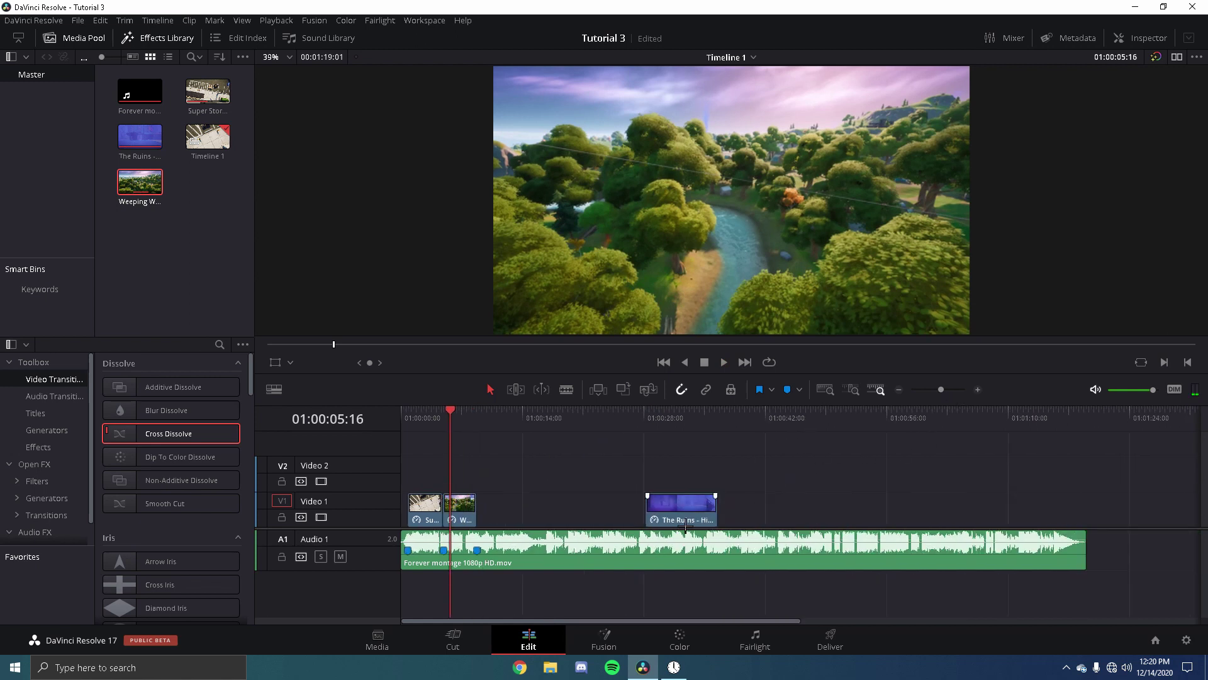
{"action": "left_click_drag", "start_coordinate": [686, 527], "coordinate": [544, 524]}
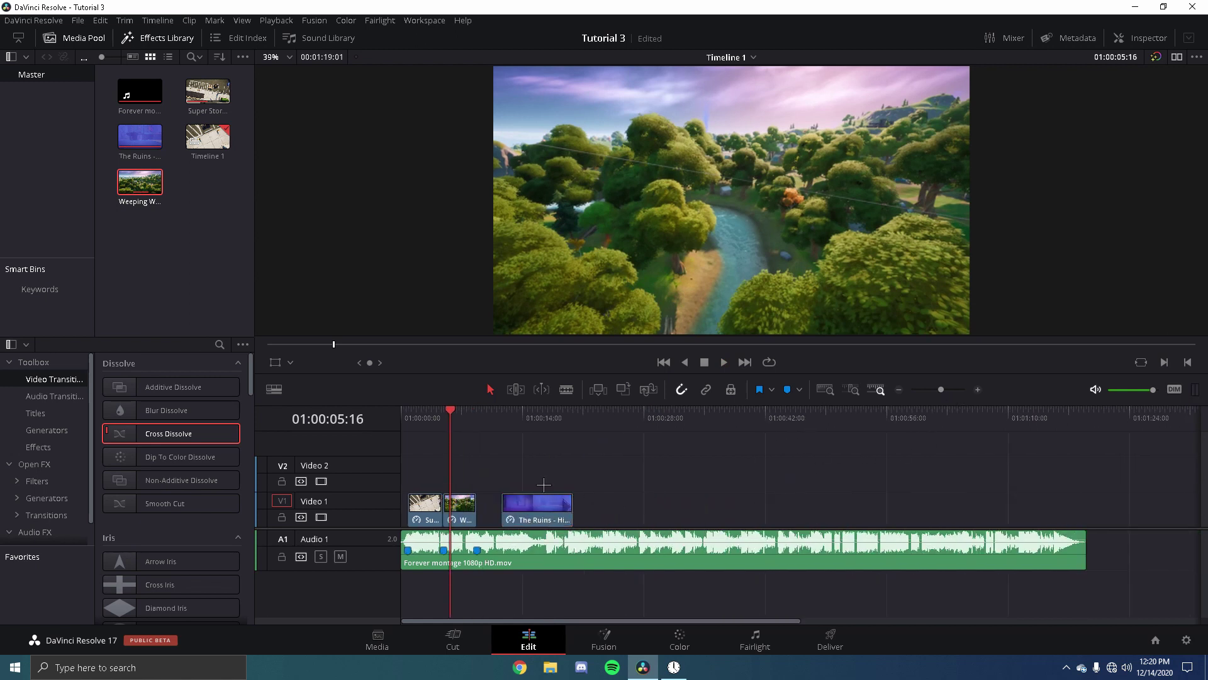
{"action": "left_click", "coordinate": [501, 428]}
{"action": "left_click", "coordinate": [341, 557]}
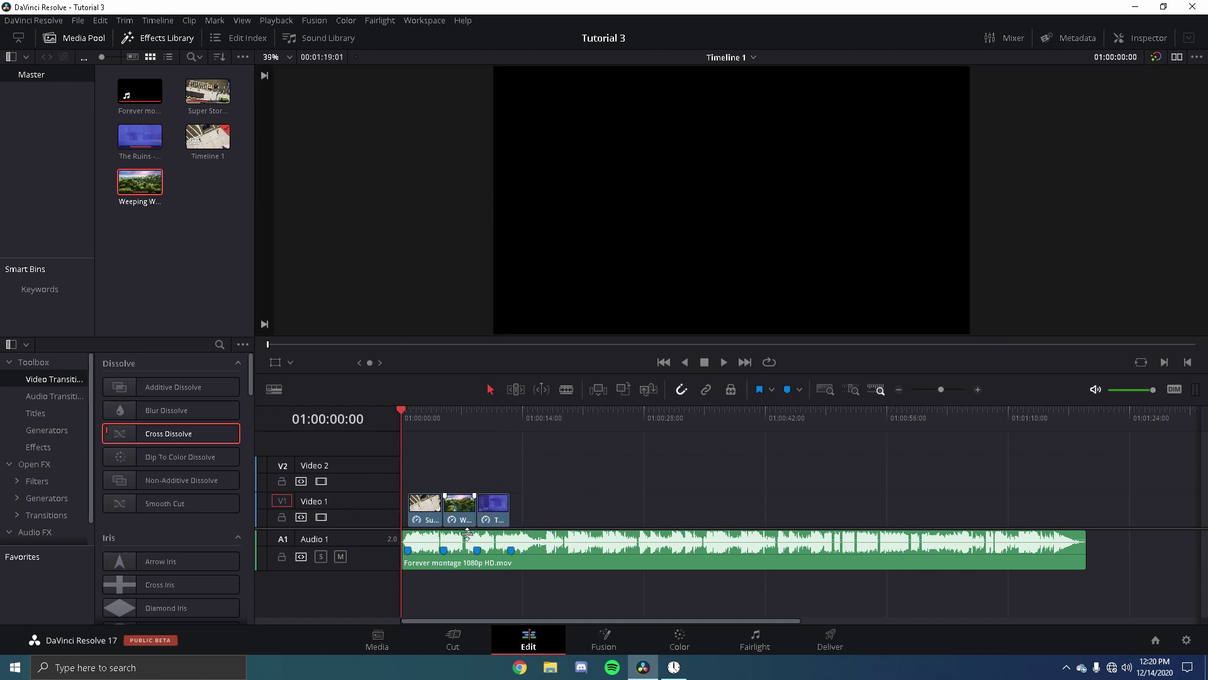
Add a Fusion Composition on Video 2 spanning all three video clips and play the start of the timeline
{"action": "left_click_drag", "start_coordinate": [421, 480], "coordinate": [548, 518]}
{"action": "left_click", "coordinate": [549, 516]}
{"action": "left_click", "coordinate": [68, 447]}
{"action": "left_click_drag", "start_coordinate": [167, 413], "coordinate": [510, 482]}
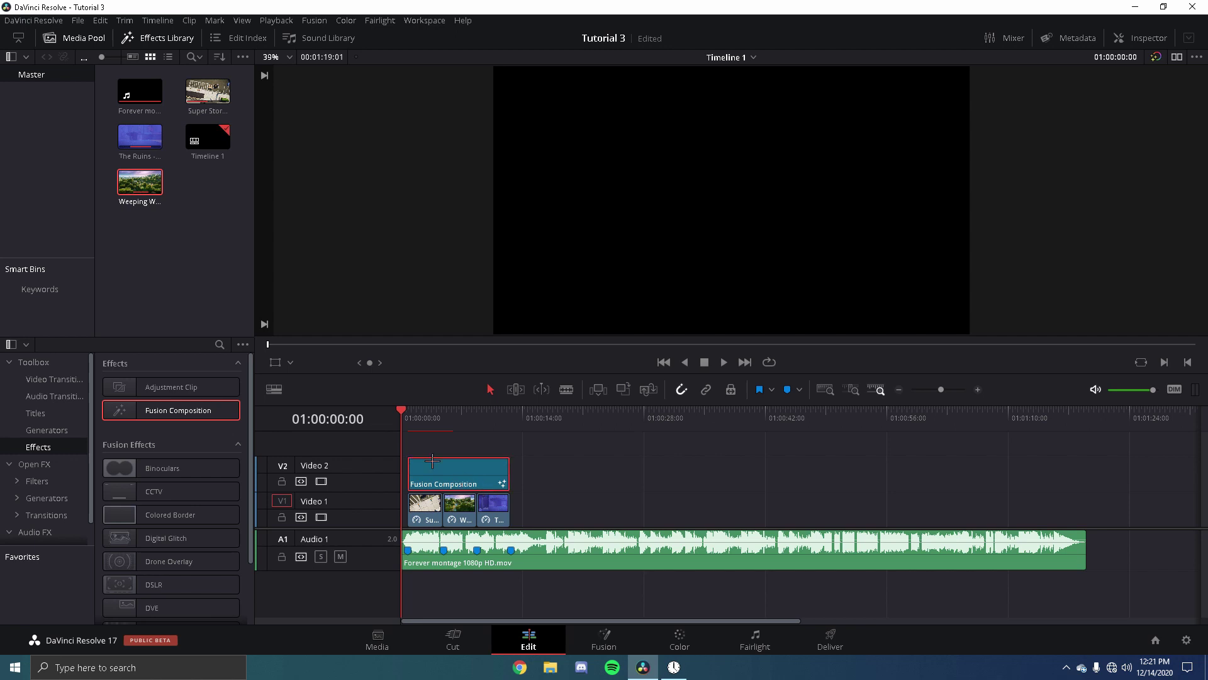
{"action": "key", "text": "space"}
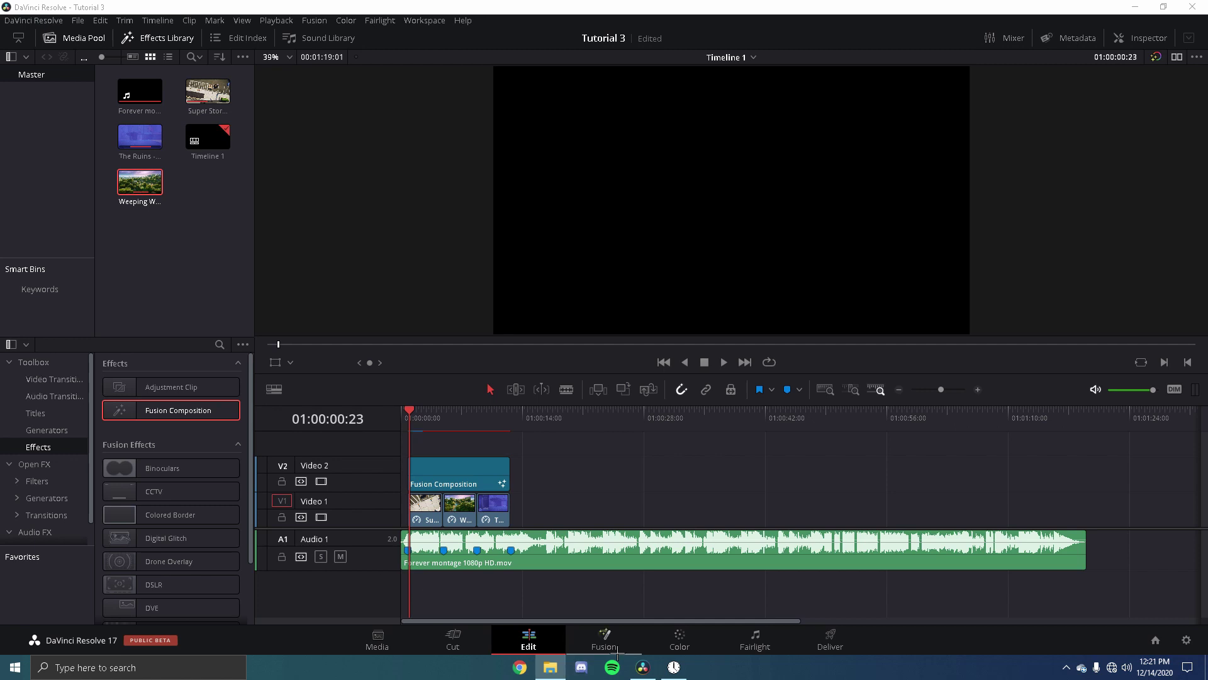
Build the "highlights #1" title in Fusion with Text1, S_DropShadow1 and Merge1 nodes connected to MediaOut1
{"action": "left_click", "coordinate": [605, 639]}
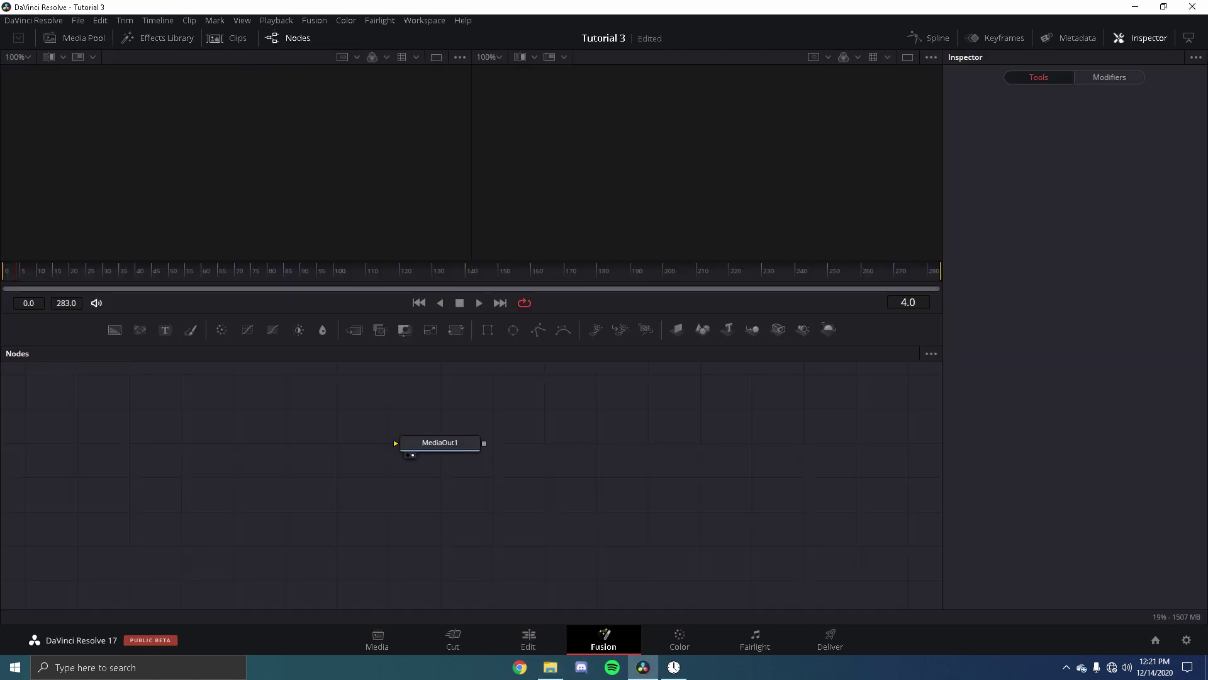
{"action": "right_click", "coordinate": [144, 403]}
{"action": "left_click", "coordinate": [165, 427]}
{"action": "left_click_drag", "start_coordinate": [117, 396], "coordinate": [196, 553]}
{"action": "left_click_drag", "start_coordinate": [177, 425], "coordinate": [177, 404]}
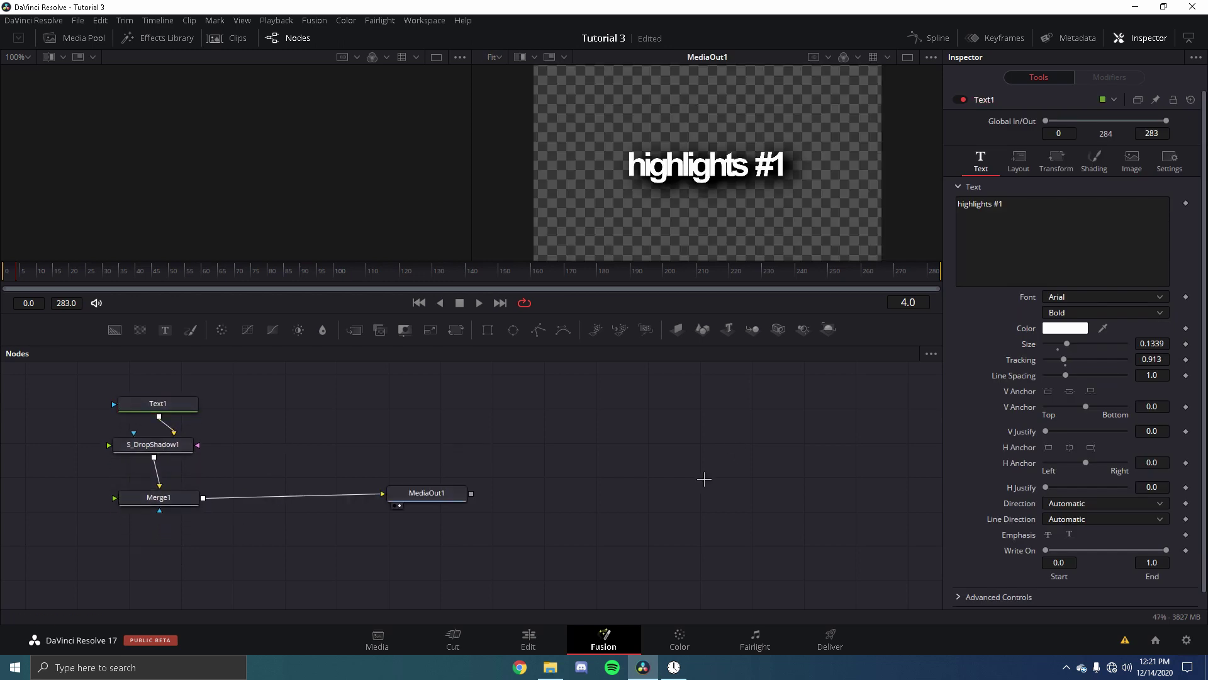
Split the Fusion Composition on the edit timeline at the two cuts between the video clips below it
{"action": "left_click", "coordinate": [532, 639]}
{"action": "key", "text": "b"}
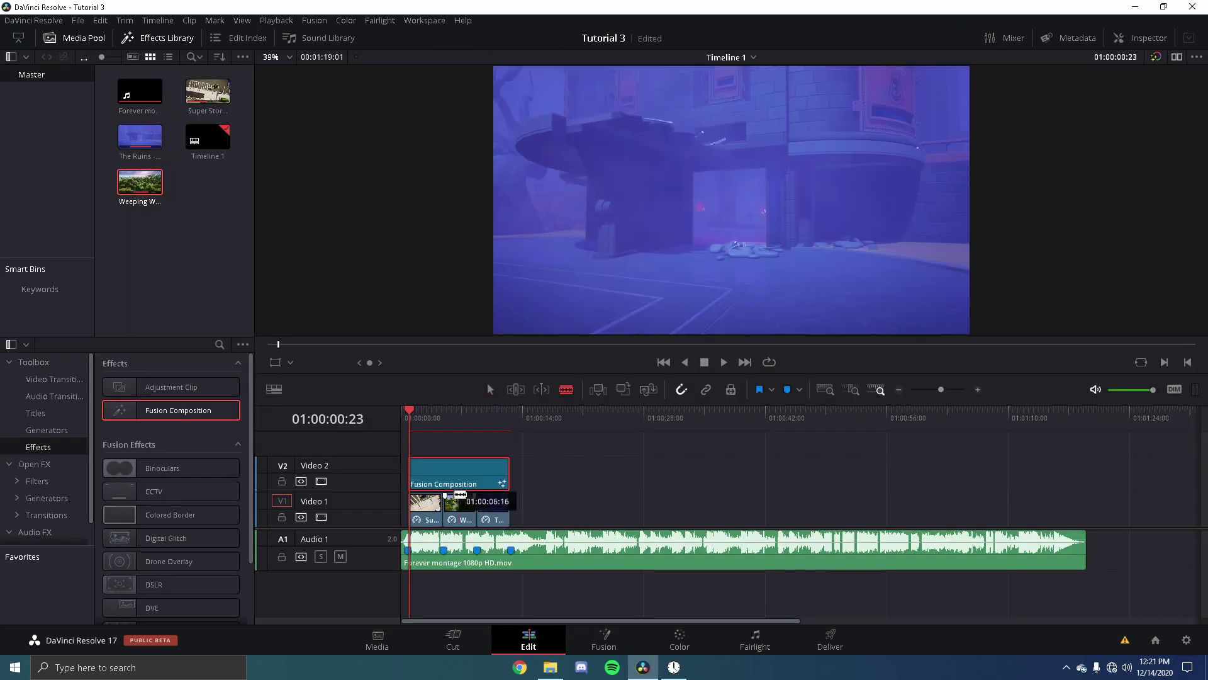
{"action": "left_click", "coordinate": [445, 483]}
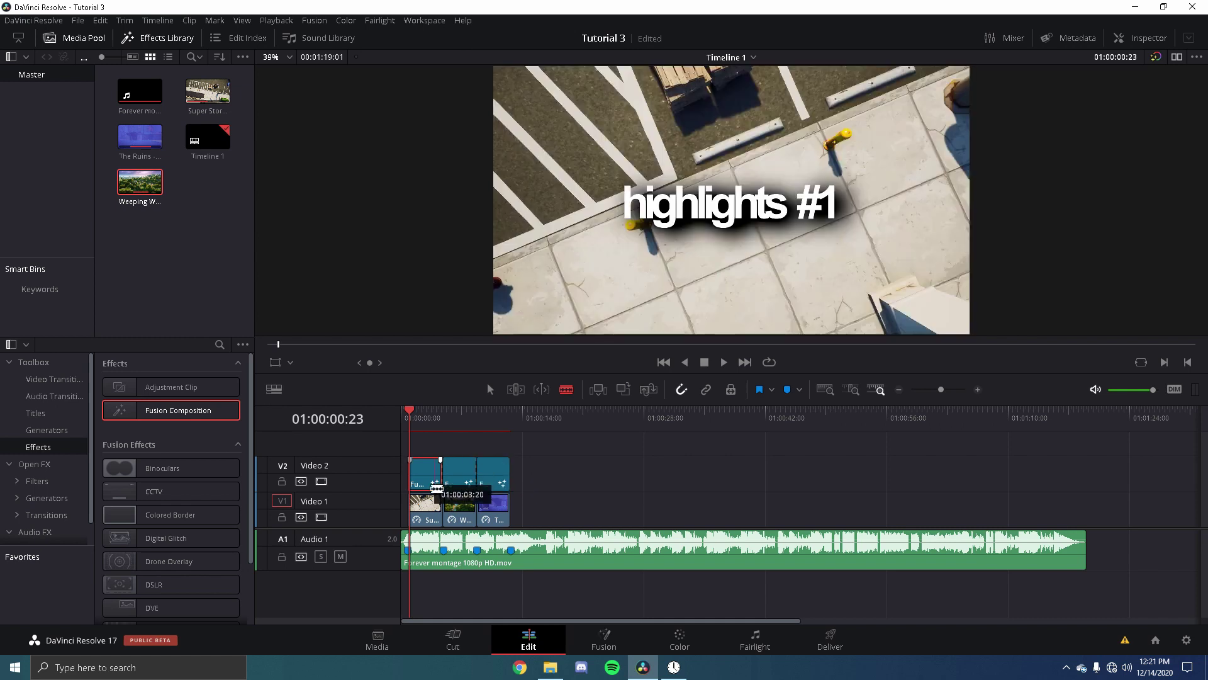
{"action": "left_click", "coordinate": [474, 473]}
{"action": "key", "text": "a"}
Replace the Text1 wording in the first Fusion Composition with "what you will learn:" and play that section of the edit timeline
{"action": "left_click", "coordinate": [434, 484]}
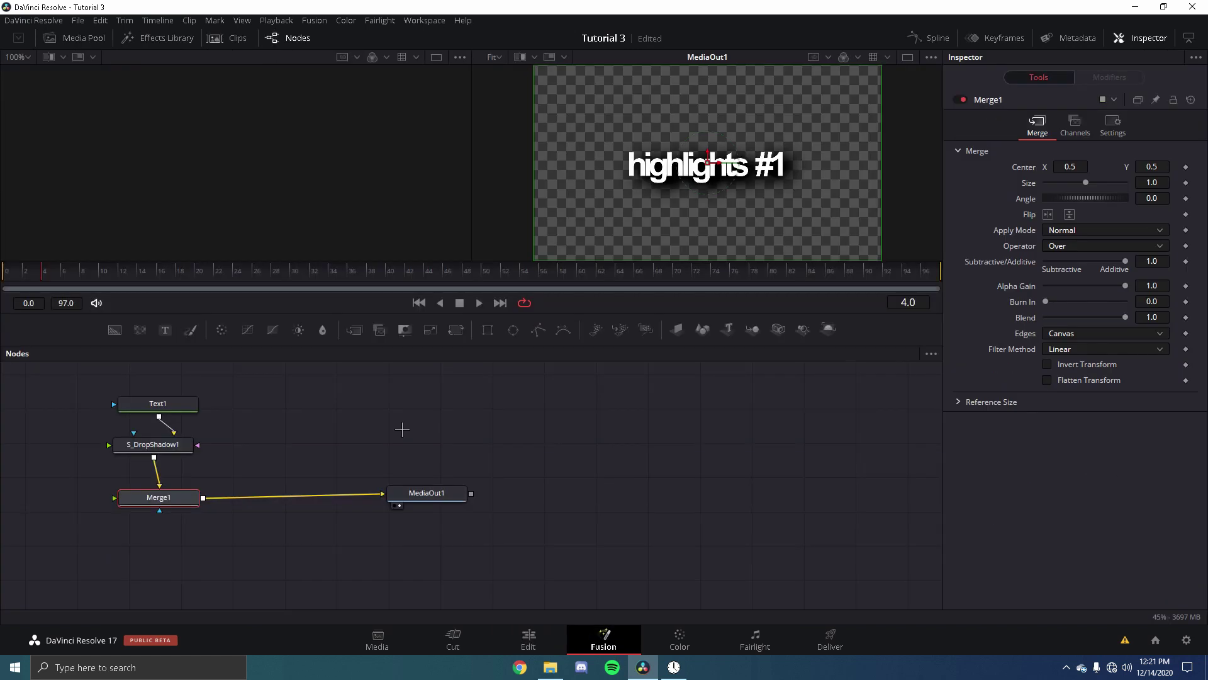
{"action": "left_click", "coordinate": [170, 404]}
{"action": "left_click", "coordinate": [1007, 208]}
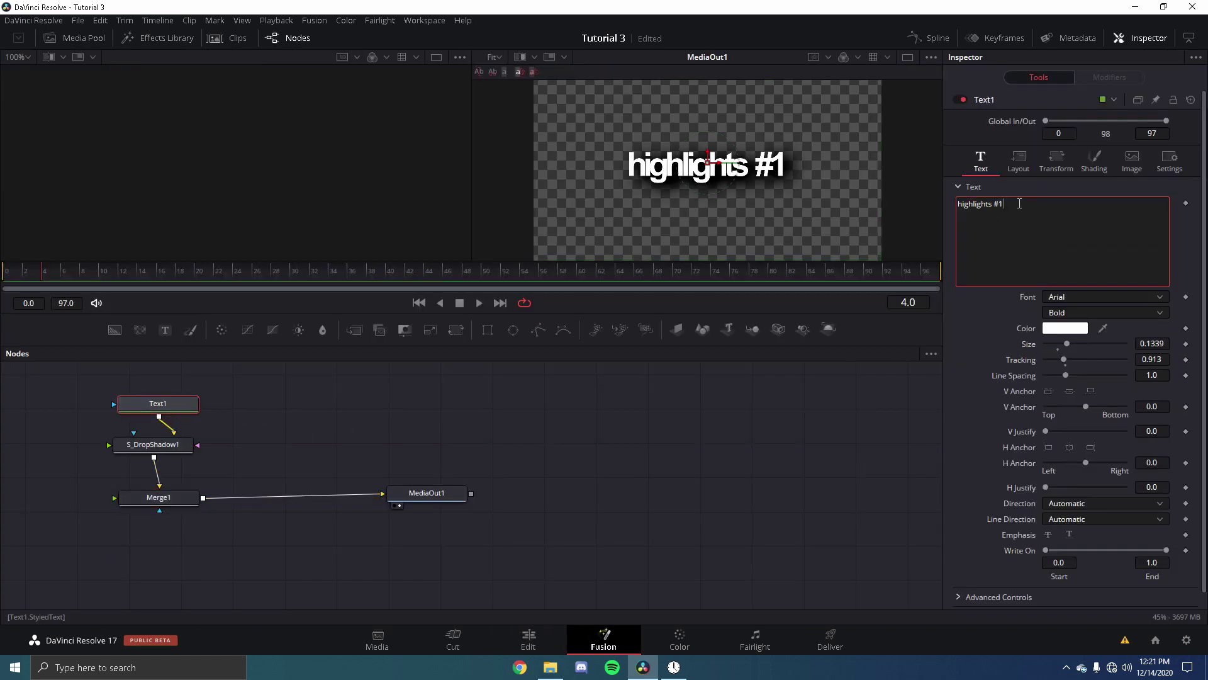
{"action": "key", "text": "ctrl+a"}
{"action": "key", "text": "BackSpace"}
{"action": "type", "text": "what you will learn:"}
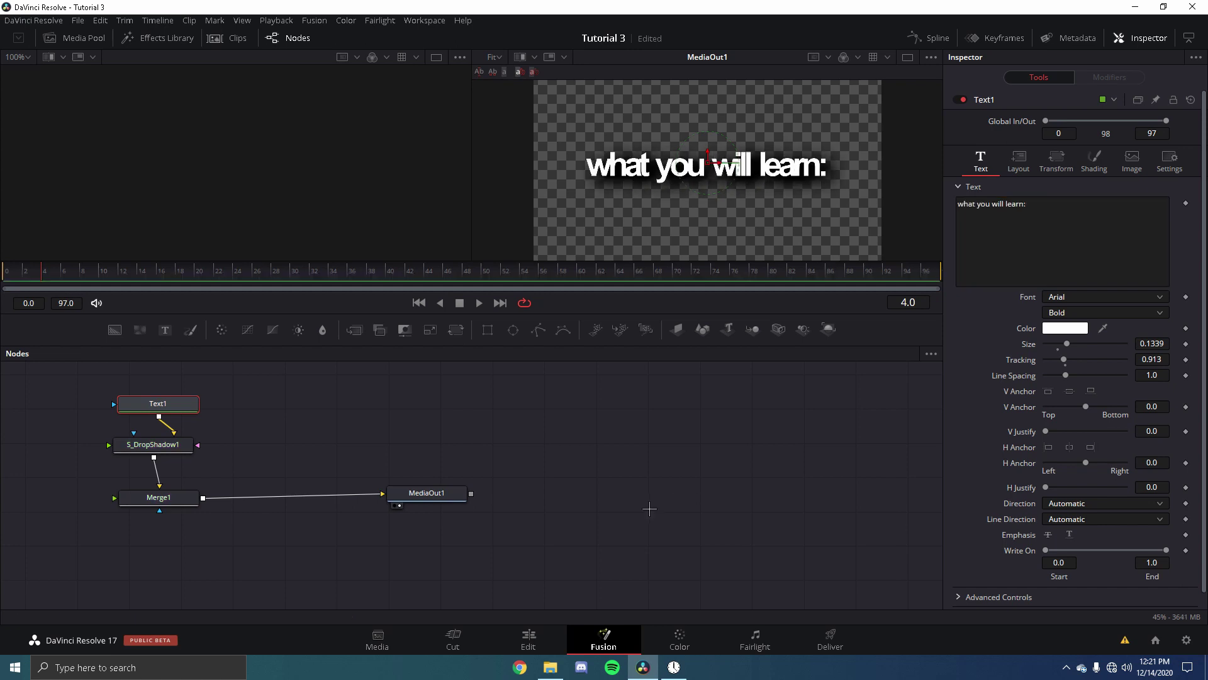
{"action": "left_click", "coordinate": [545, 637]}
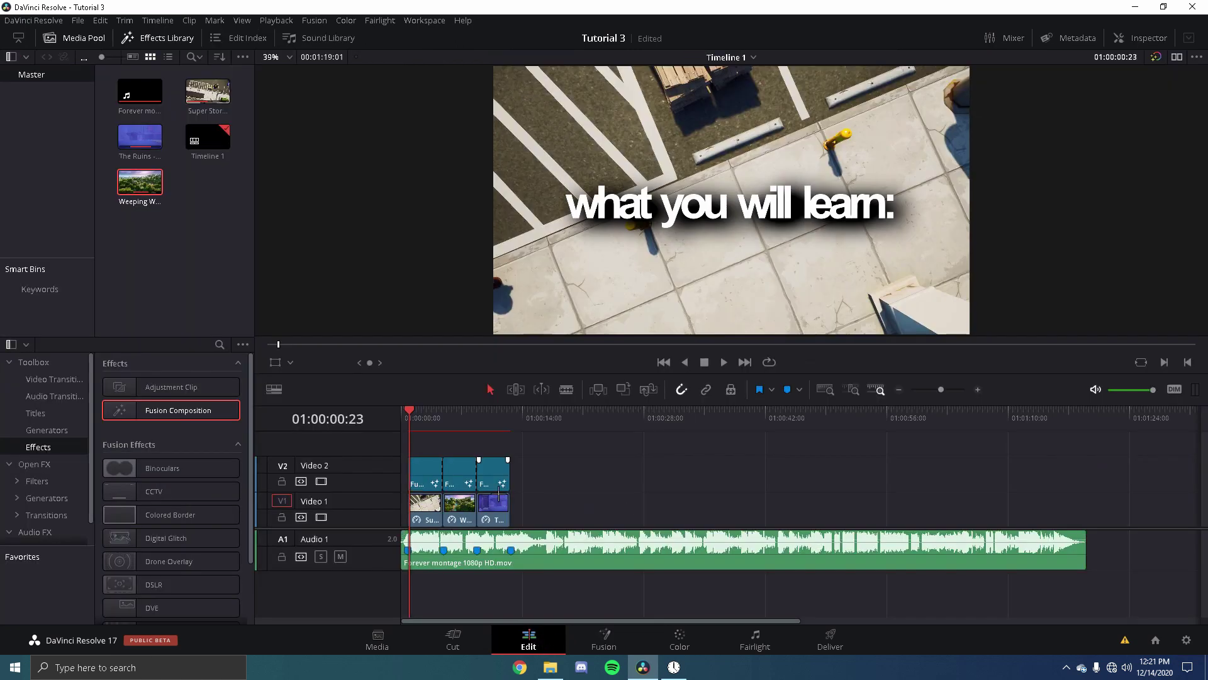
{"action": "key", "text": "space"}
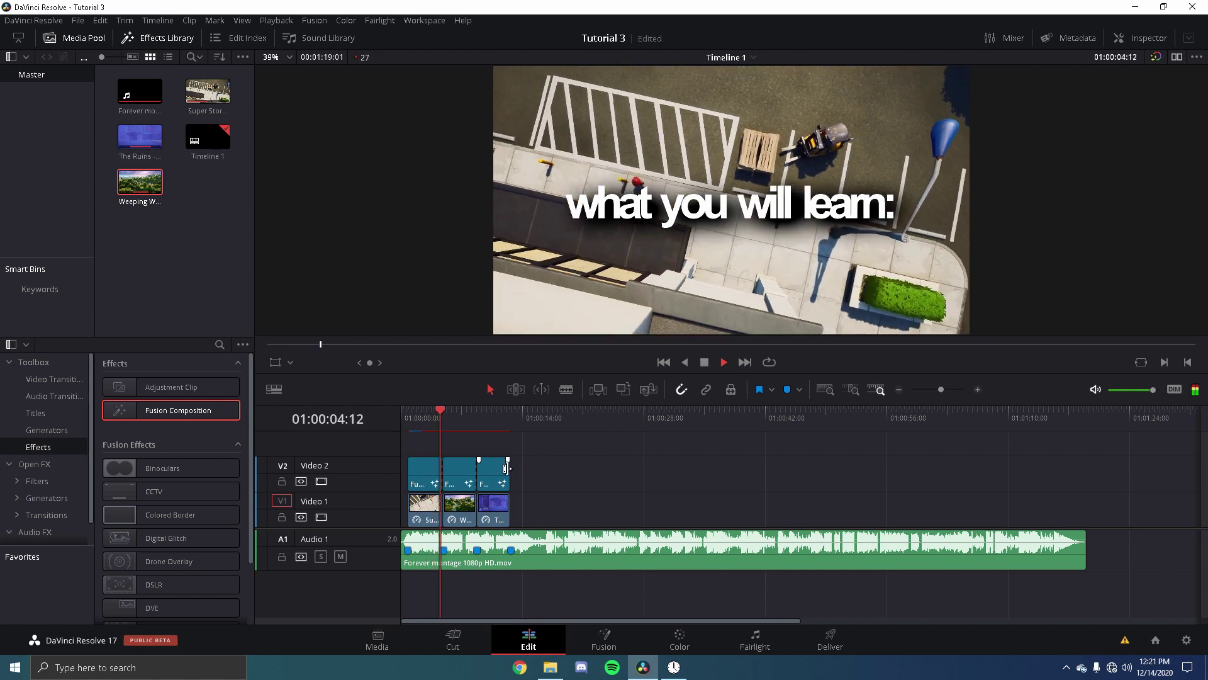
{"action": "key", "text": "space"}
Open the middle Fusion Composition in Fusion and clear the text of its Text1 node
{"action": "left_click", "coordinate": [475, 484]}
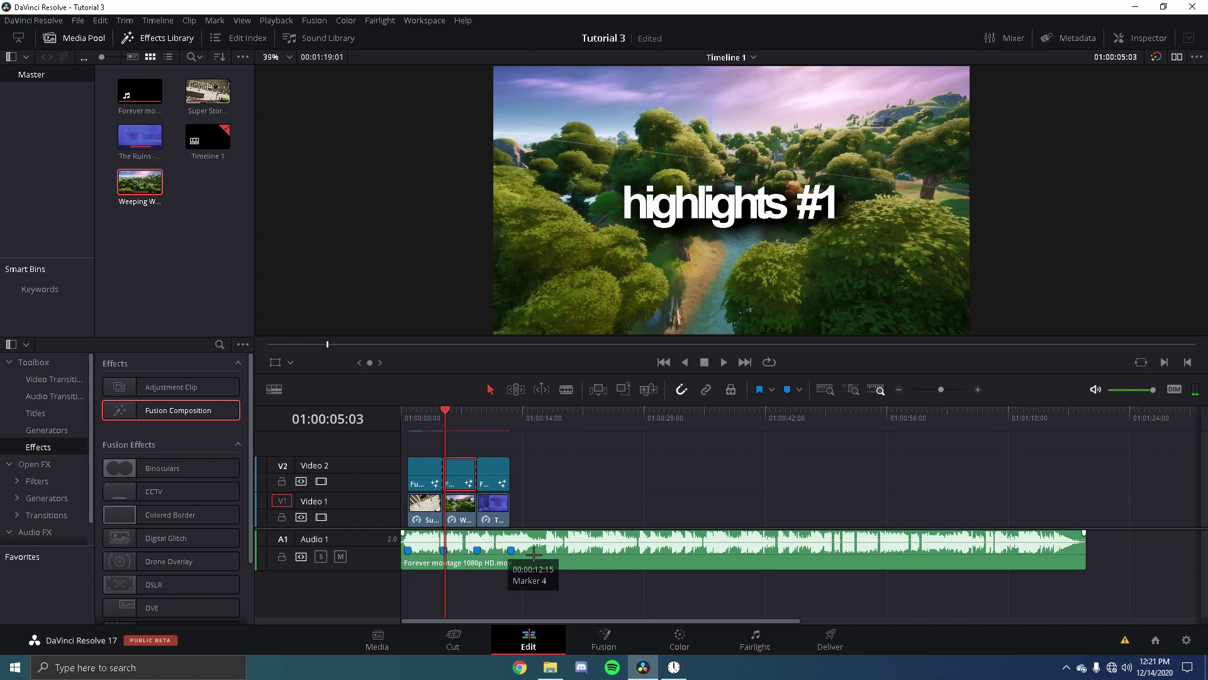
{"action": "left_click", "coordinate": [605, 639]}
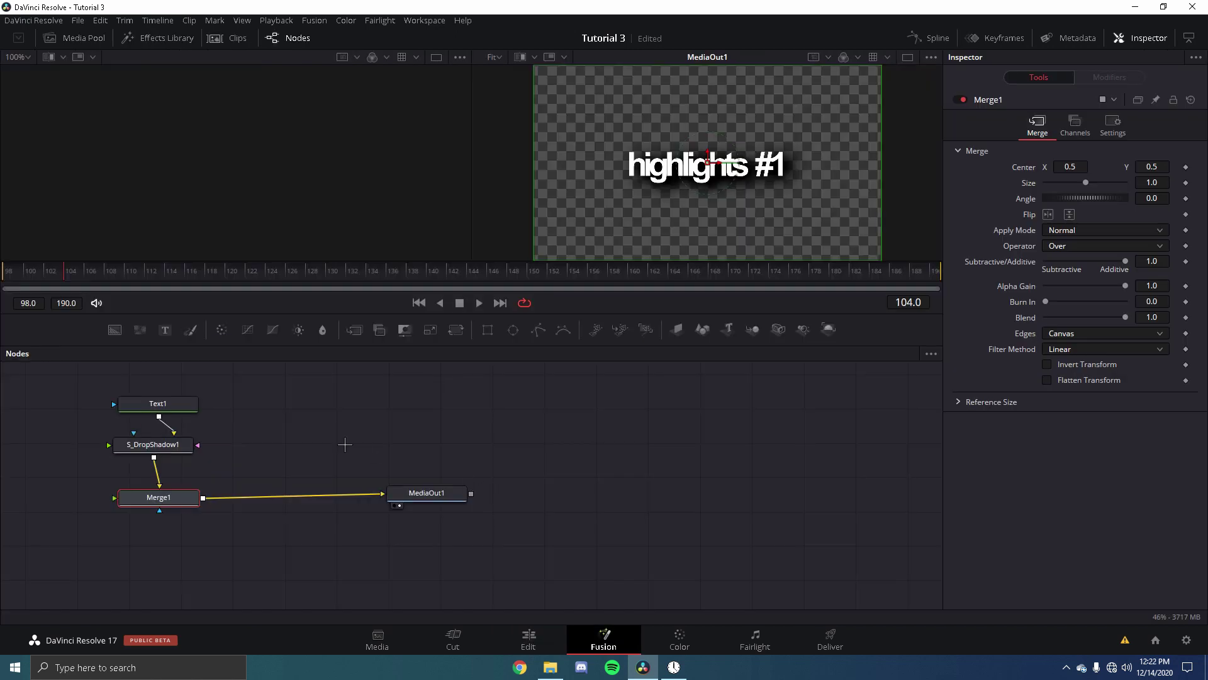
{"action": "left_click", "coordinate": [159, 415]}
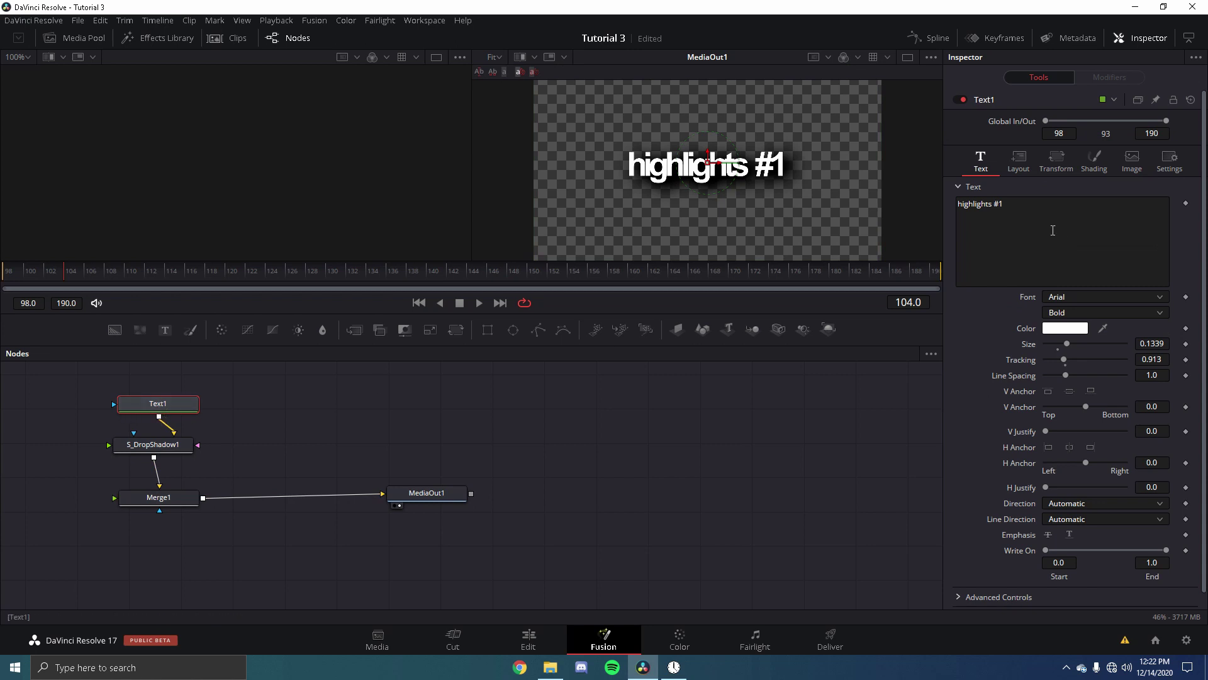
{"action": "left_click", "coordinate": [998, 246]}
{"action": "key", "text": "ctrl+a"}
{"action": "key", "text": "BackSpace"}
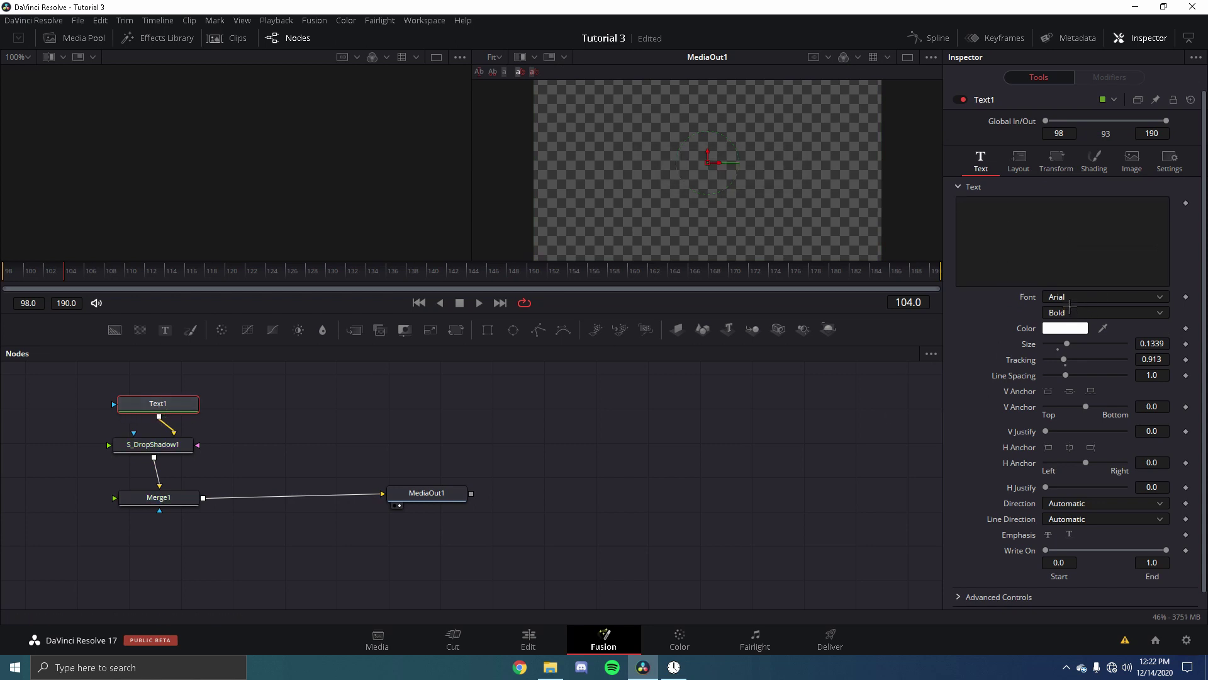
Set the Text1 font to Social Shapes, enter "ú" as the icon character, and return to the edit timeline
{"action": "left_click", "coordinate": [1059, 302]}
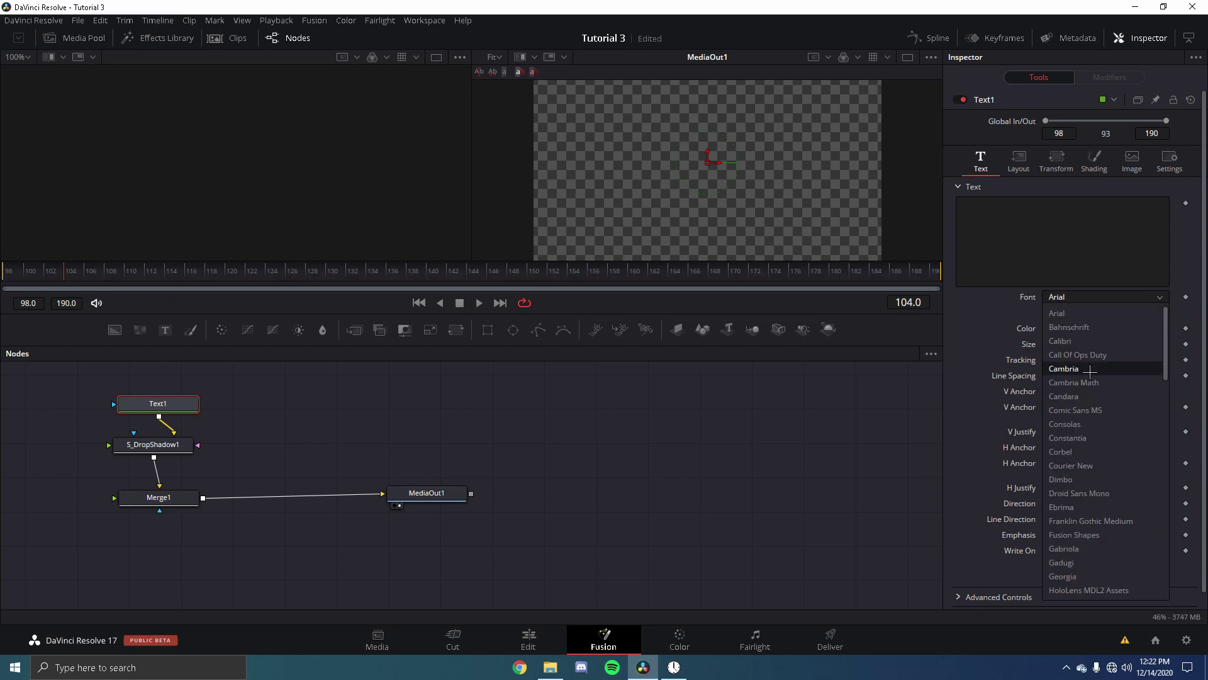
{"action": "scroll", "coordinate": [1091, 382], "scroll_direction": "down", "scroll_amount": 10}
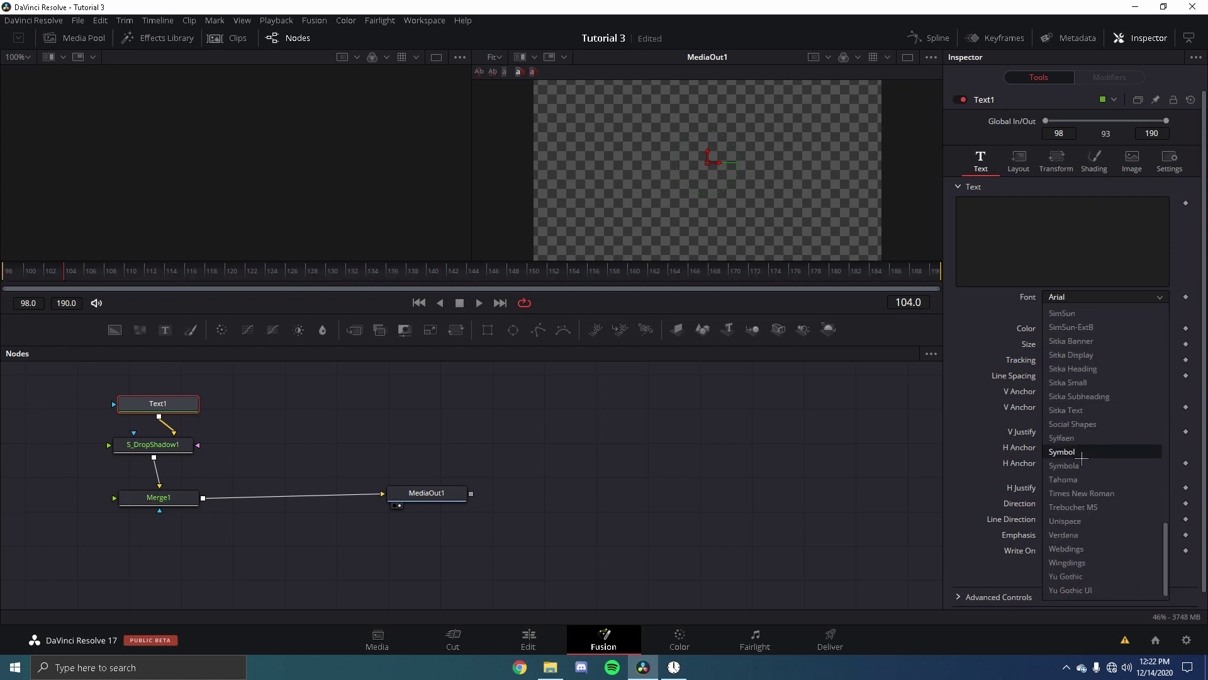
{"action": "left_click", "coordinate": [1082, 425]}
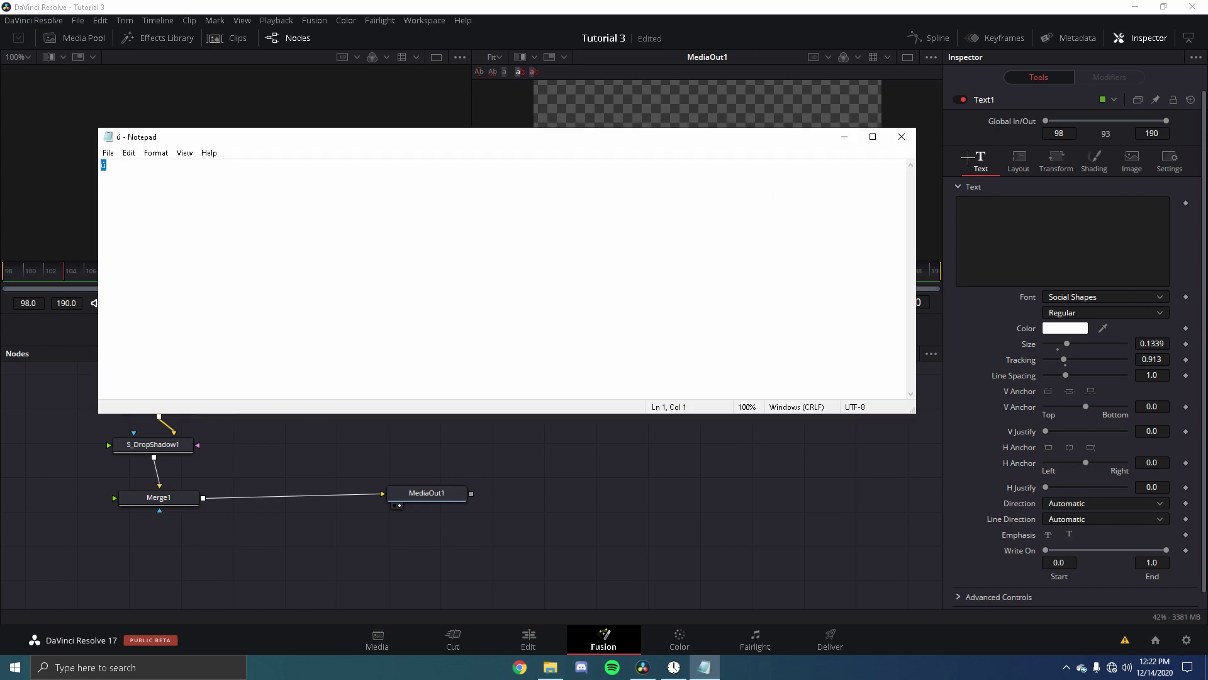
{"action": "left_click", "coordinate": [901, 137]}
{"action": "left_click", "coordinate": [1017, 249]}
{"action": "type", "text": "ú"}
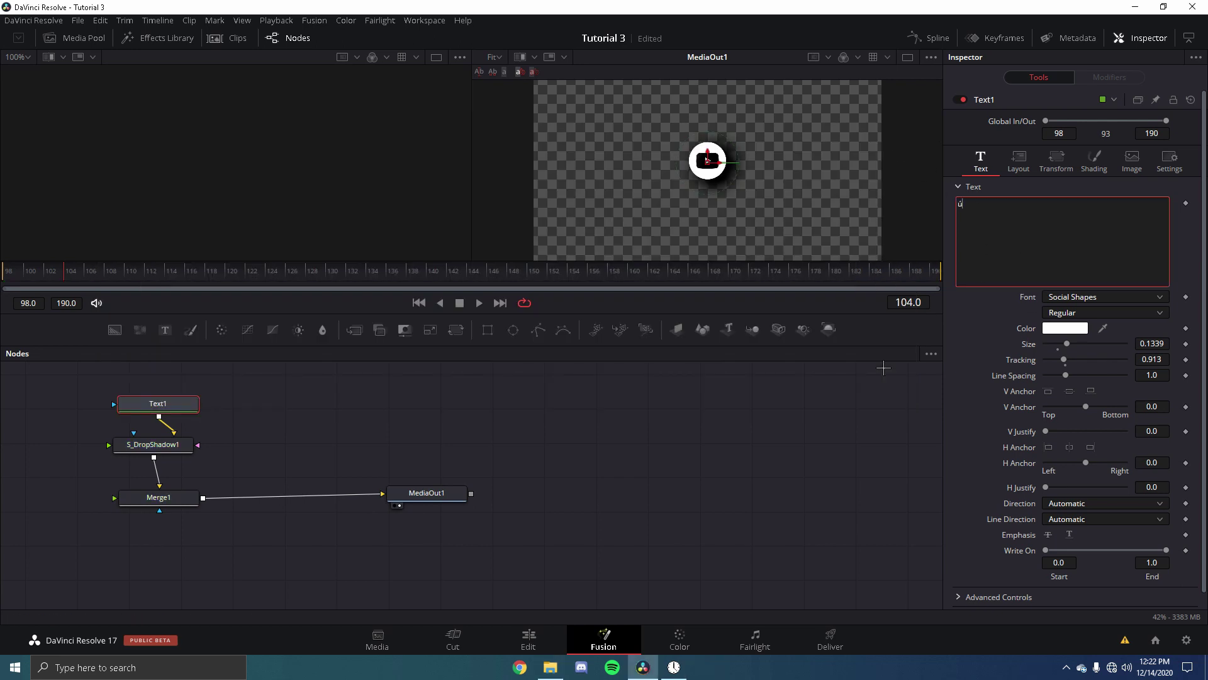
{"action": "left_click", "coordinate": [884, 367]}
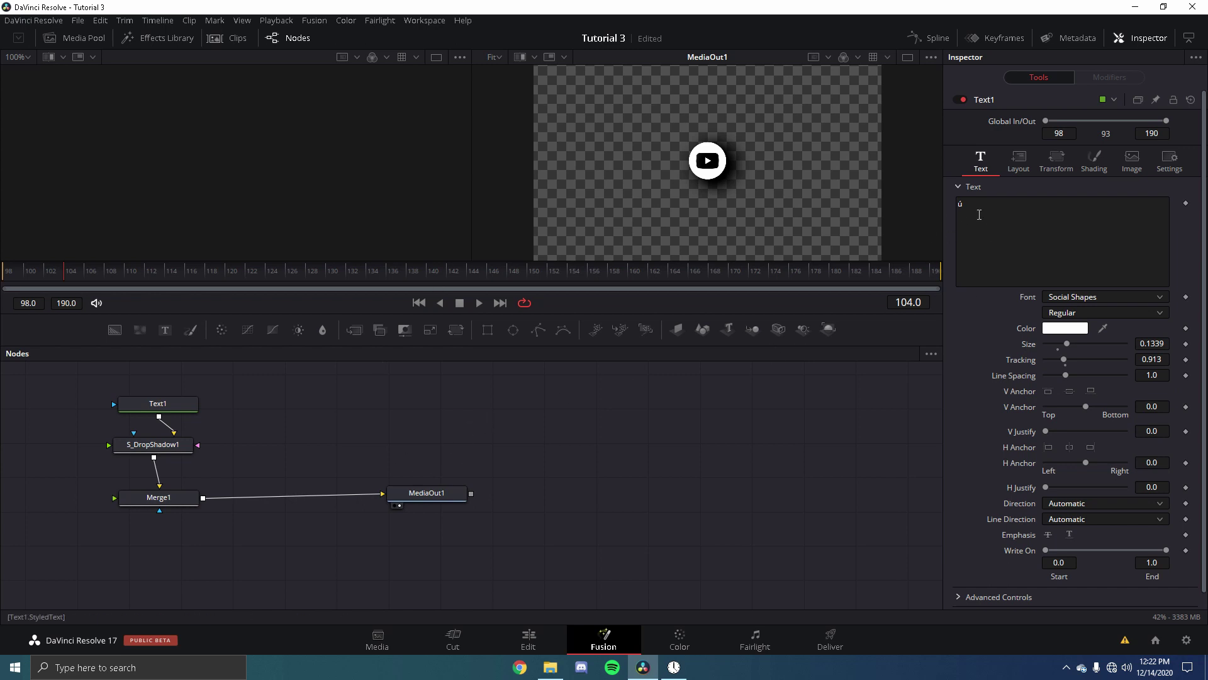
{"action": "left_click", "coordinate": [979, 214]}
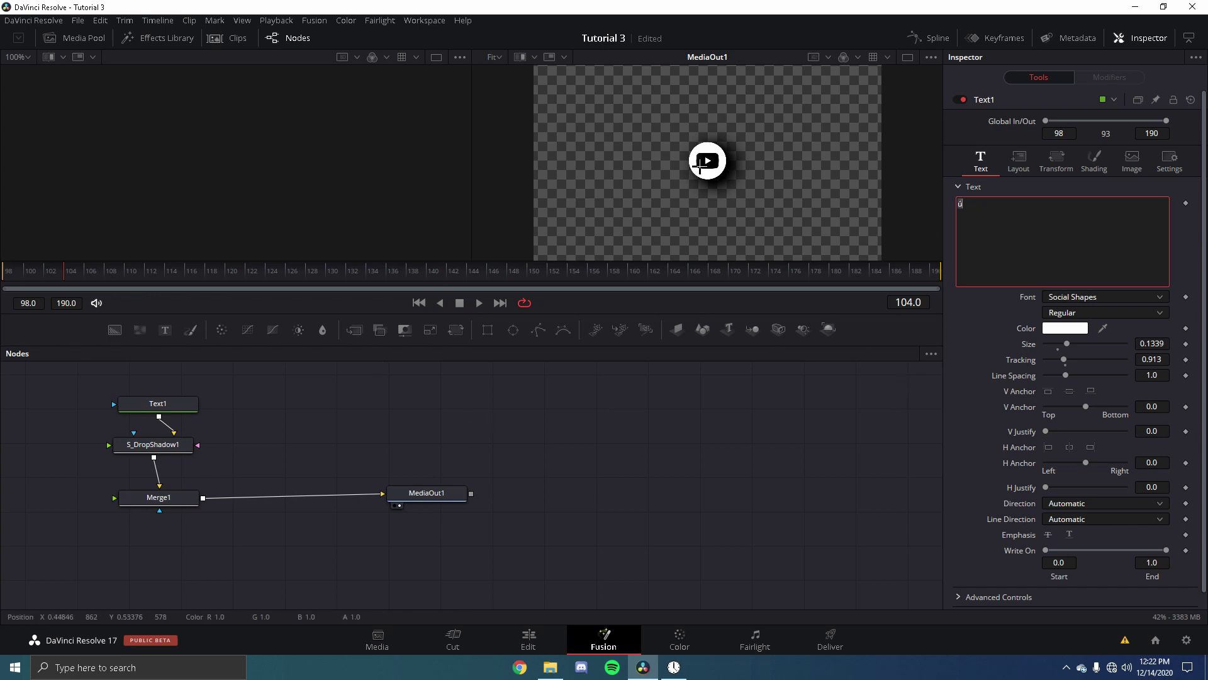
{"action": "left_click", "coordinate": [626, 605]}
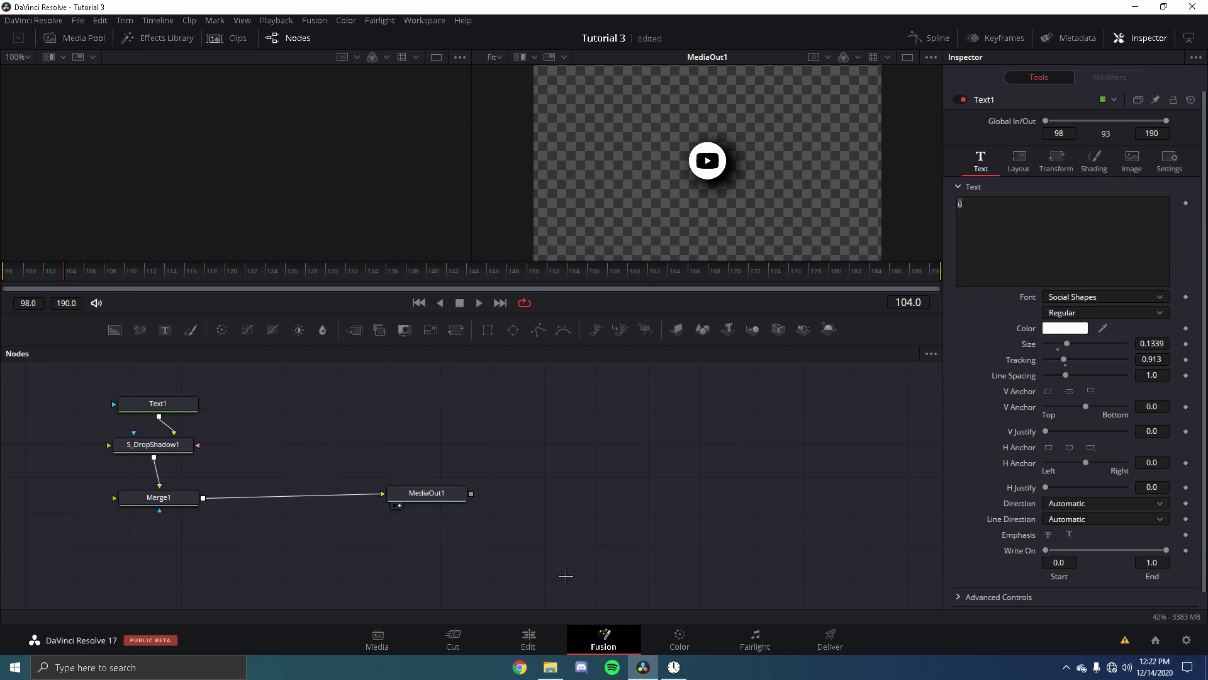
{"action": "left_click", "coordinate": [530, 639]}
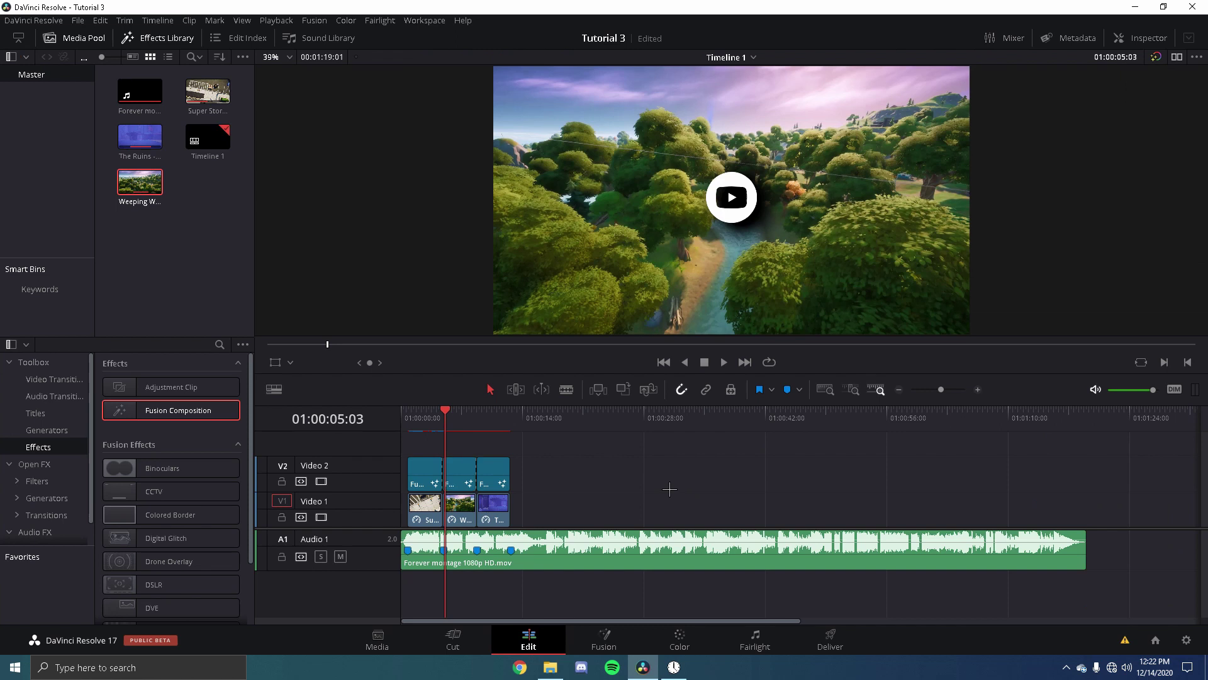
Duplicate the middle Fusion Composition onto Video 3 directly above the original and play from the start of the Weeping Woods section
{"action": "left_click", "coordinate": [467, 481]}
{"action": "right_click", "coordinate": [466, 480]}
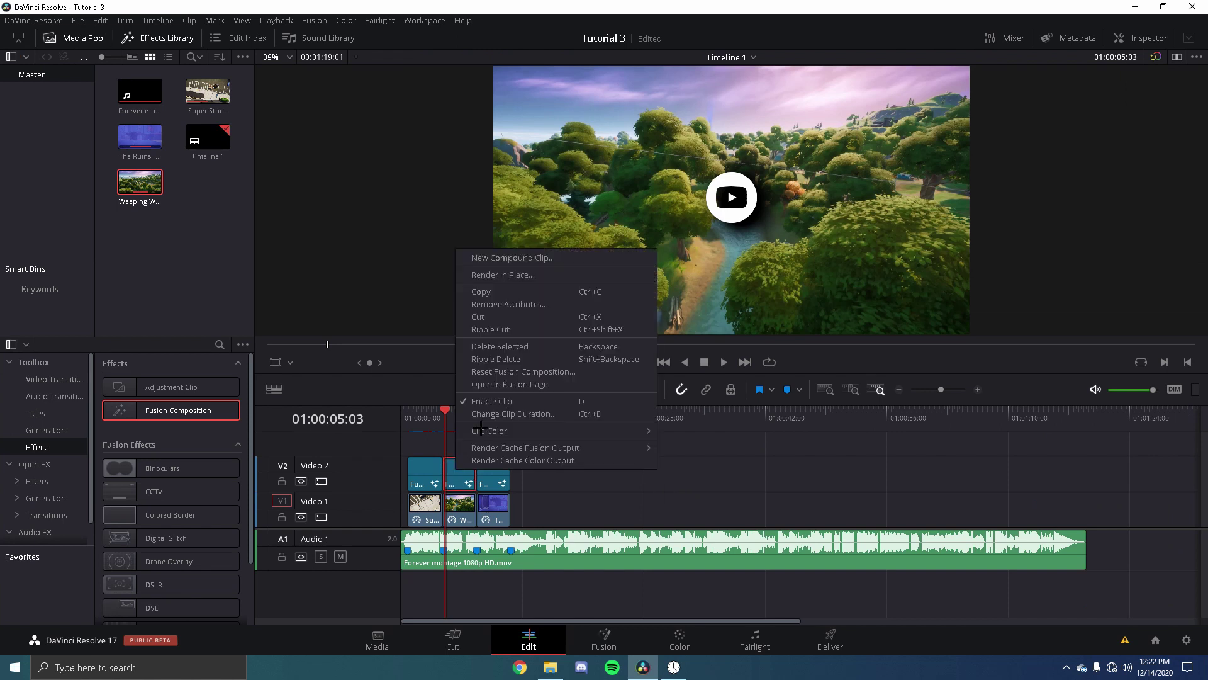
{"action": "left_click", "coordinate": [498, 293]}
{"action": "left_click", "coordinate": [594, 472]}
{"action": "left_click_drag", "start_coordinate": [471, 482], "coordinate": [482, 455]}
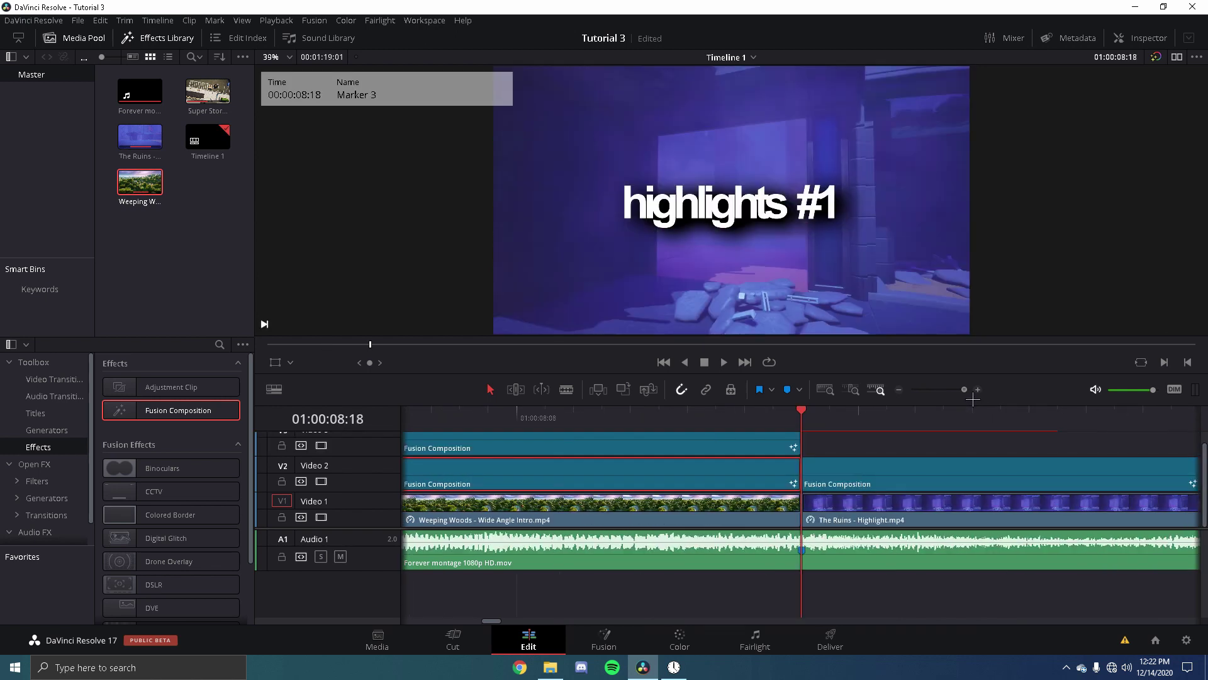
{"action": "left_click_drag", "start_coordinate": [956, 399], "coordinate": [942, 403]}
{"action": "left_click", "coordinate": [419, 436]}
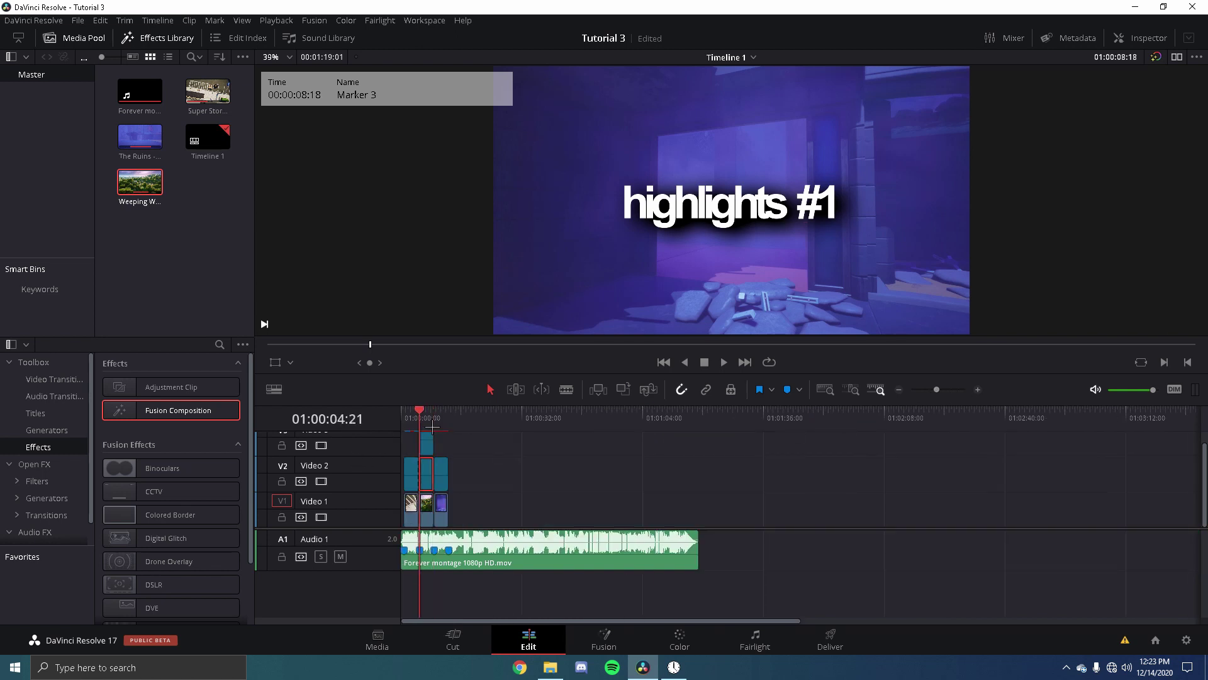
{"action": "key", "text": "space"}
{"action": "key", "text": "space"}
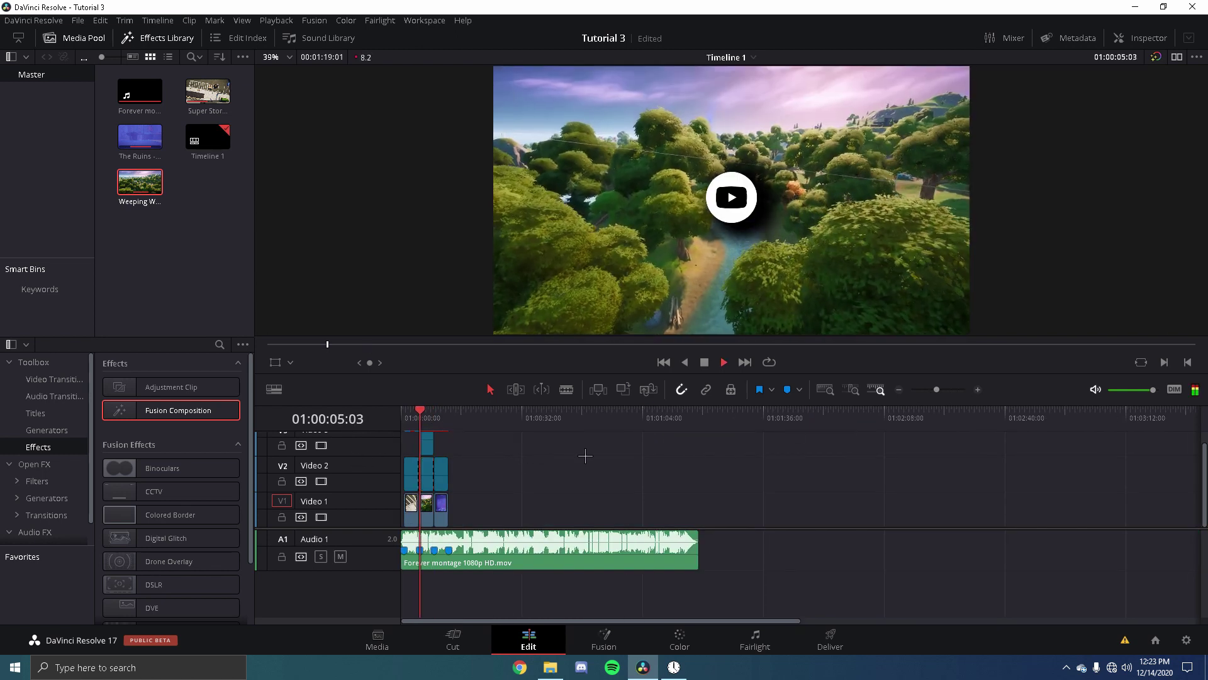
Change the Text1 content in the Video 3 Fusion Composition to "Sketchy Hat" in Arial Bold and return to the edit timeline
{"action": "left_click_drag", "start_coordinate": [942, 399], "coordinate": [953, 399]}
{"action": "scroll", "coordinate": [581, 465], "scroll_direction": "up", "scroll_amount": 1}
{"action": "left_click", "coordinate": [630, 453]}
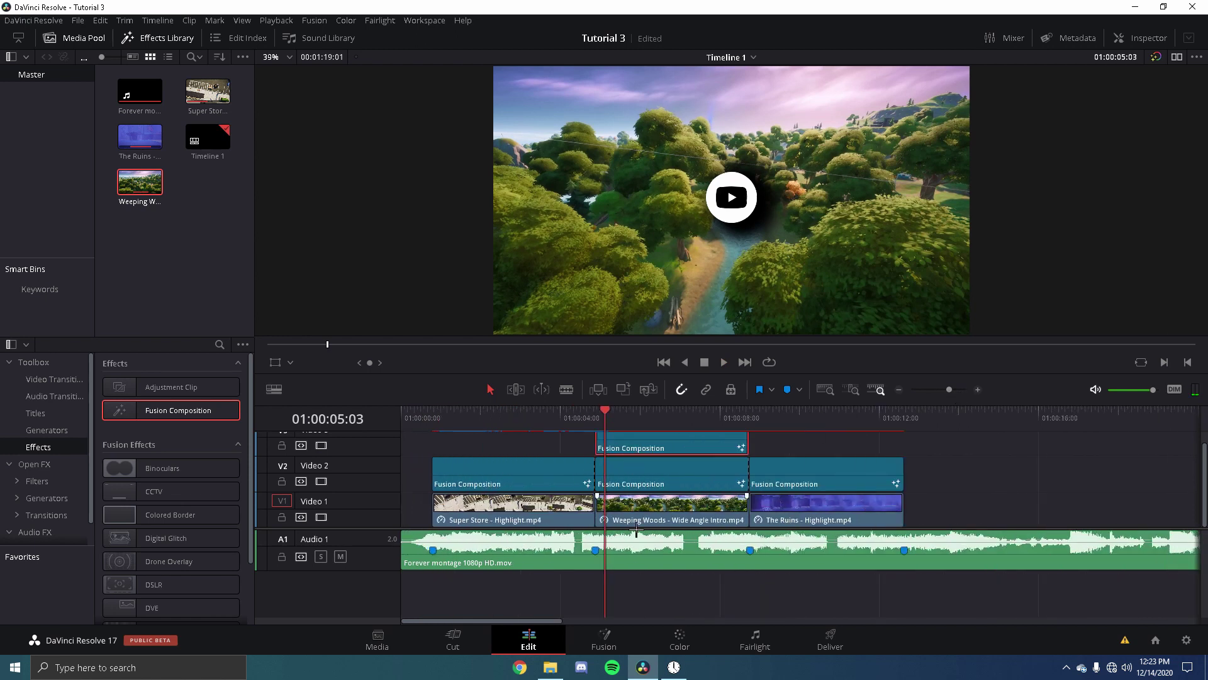
{"action": "left_click", "coordinate": [609, 636]}
{"action": "left_click", "coordinate": [157, 403]}
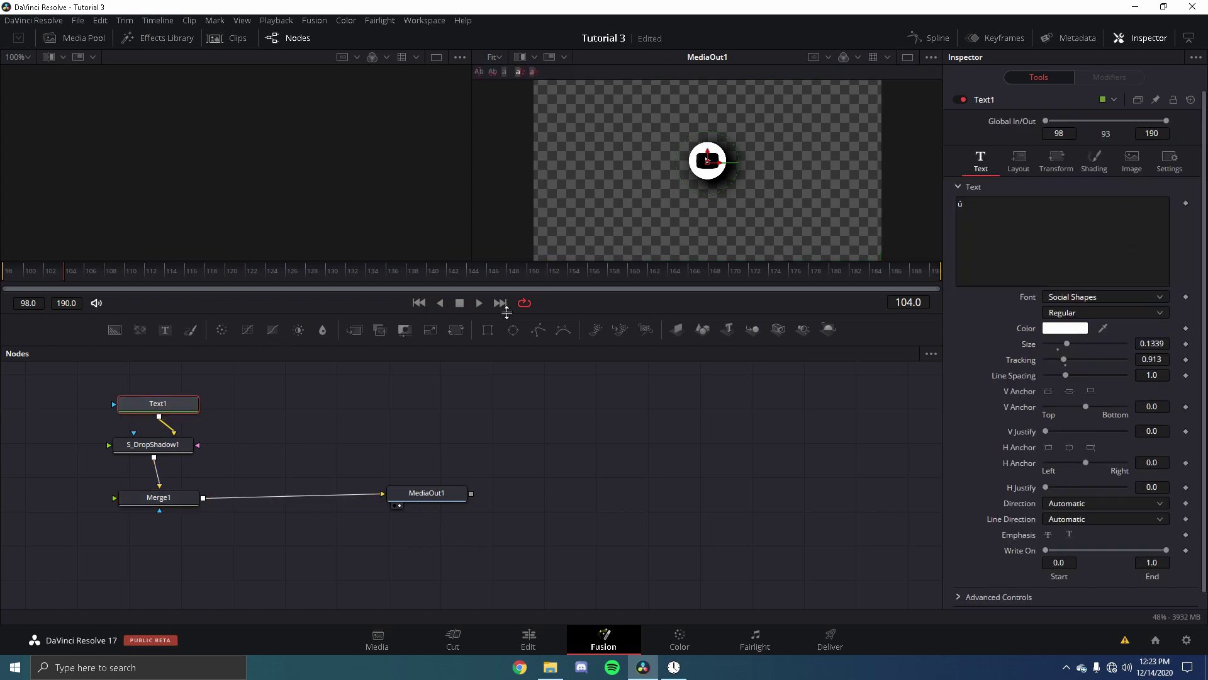
{"action": "left_click", "coordinate": [1023, 229]}
{"action": "key", "text": "BackSpace"}
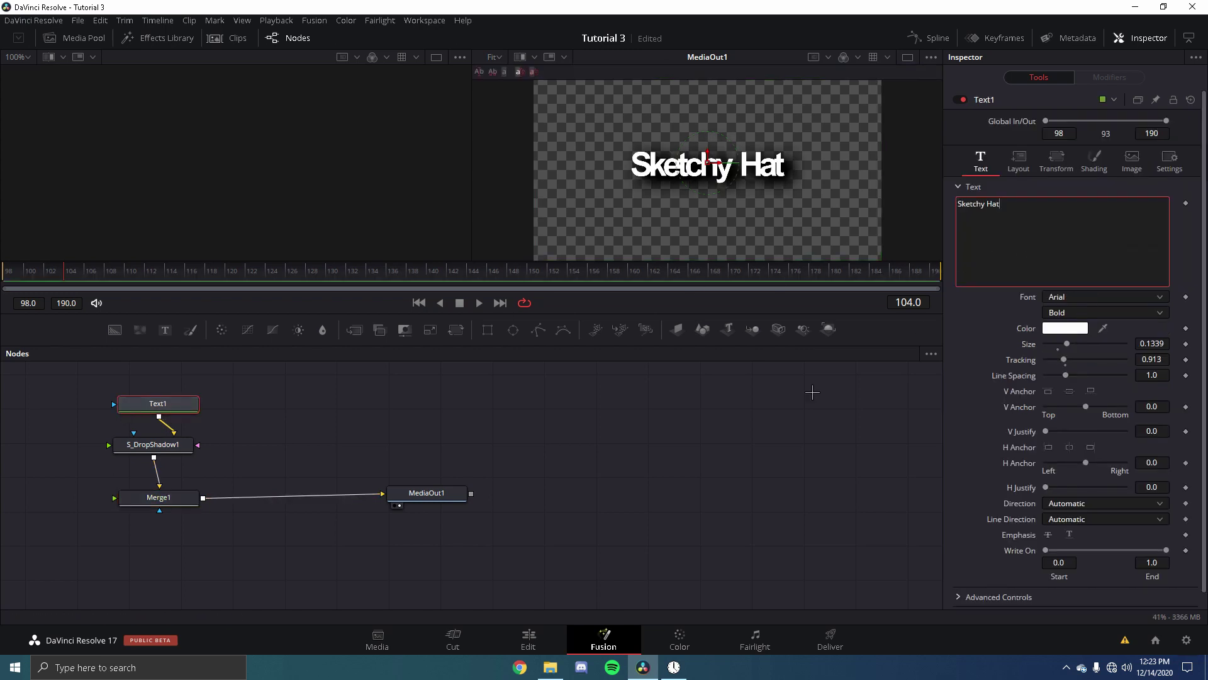
{"action": "left_click", "coordinate": [534, 636]}
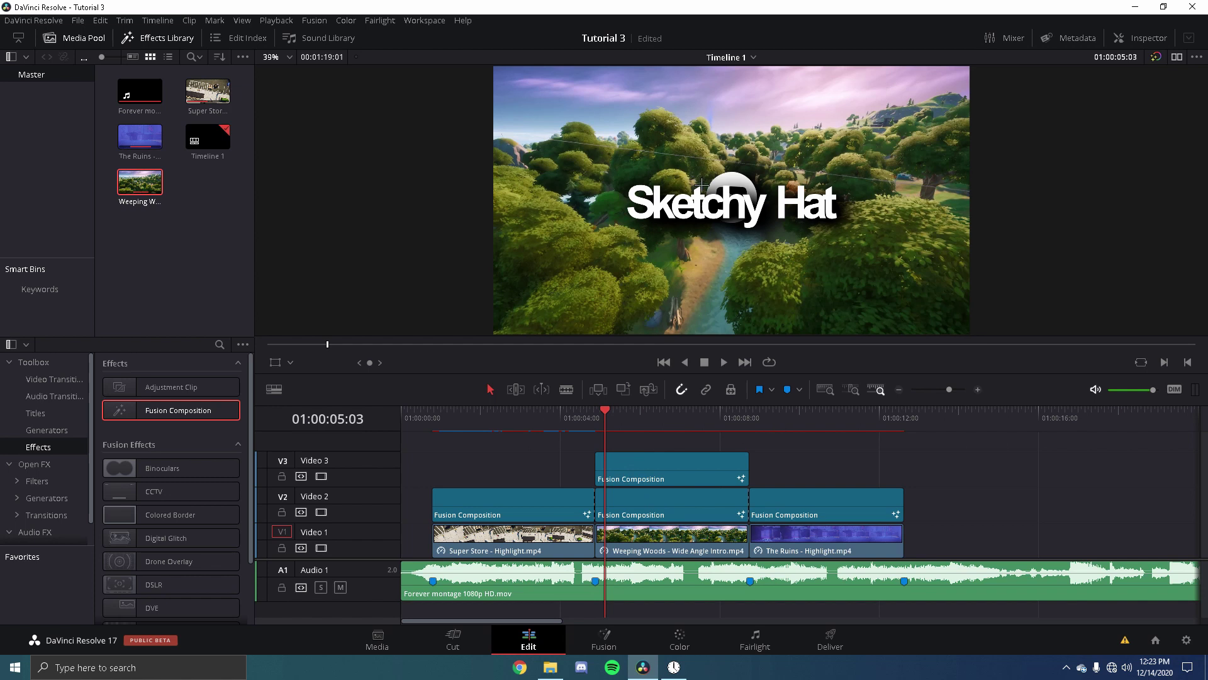
At Marker 2, set the middle Video 2 icon composition's Position X to -226 and adjust the horizontal position of the Video 3 title
{"action": "left_click", "coordinate": [654, 473]}
{"action": "left_click", "coordinate": [683, 511]}
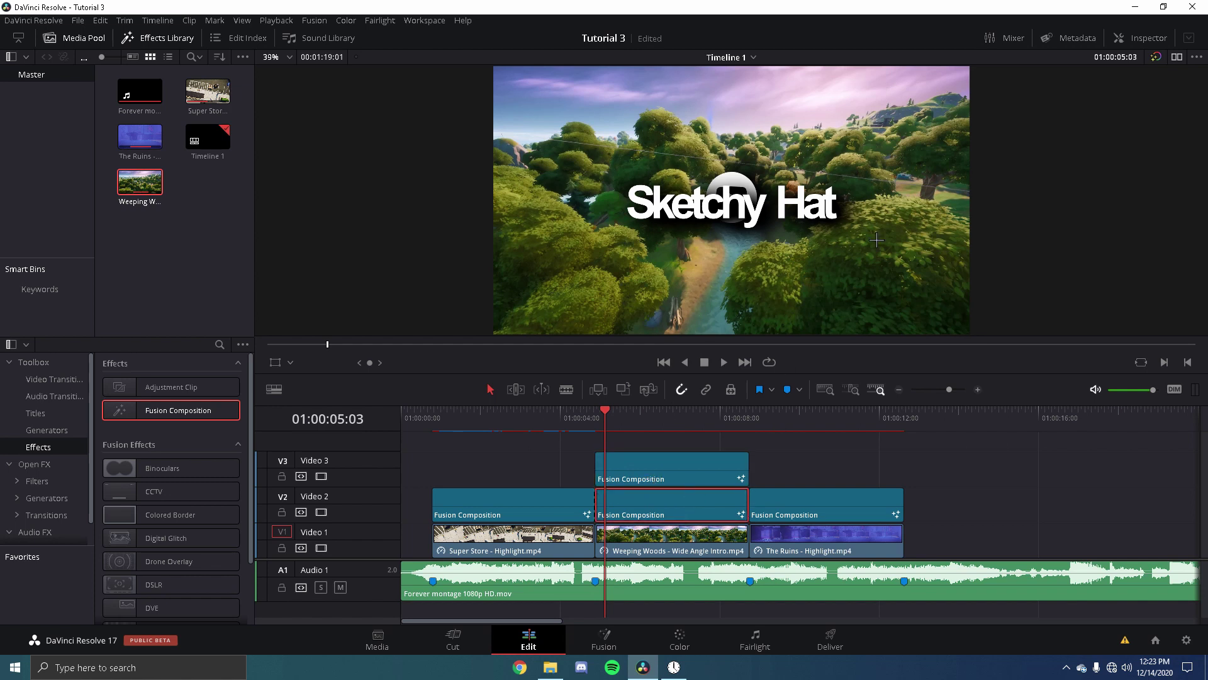
{"action": "left_click", "coordinate": [610, 429]}
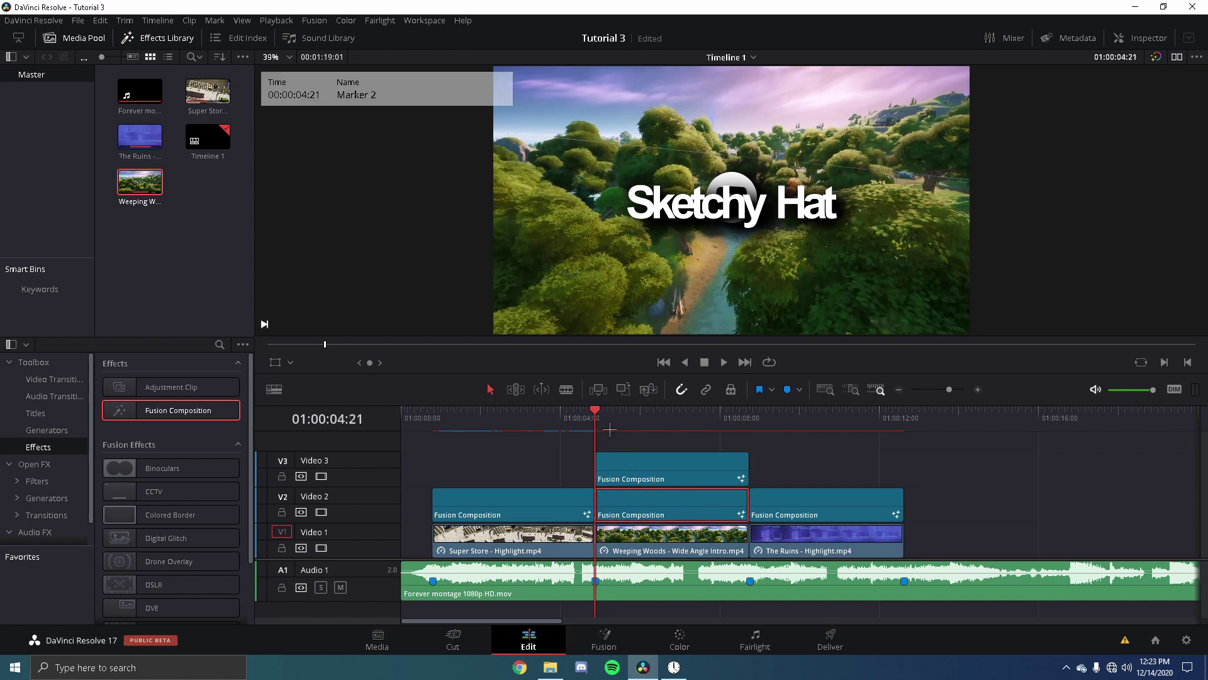
{"action": "left_click", "coordinate": [1141, 39]}
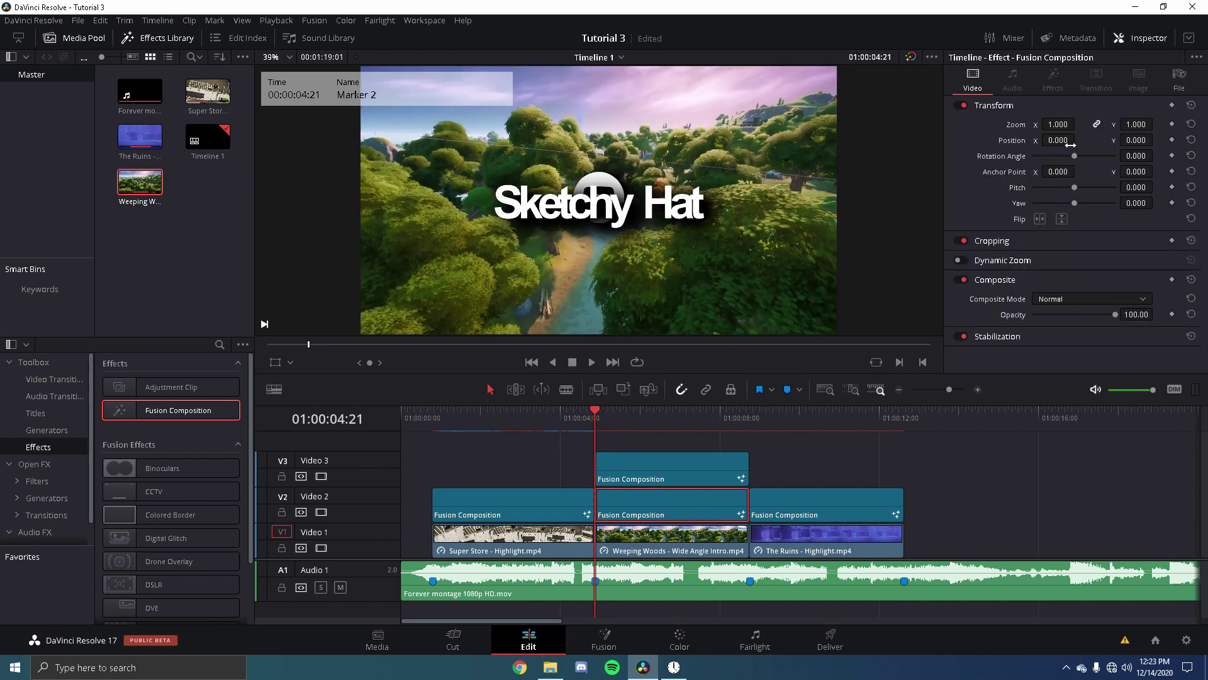
{"action": "left_click_drag", "start_coordinate": [1070, 145], "coordinate": [679, 449]}
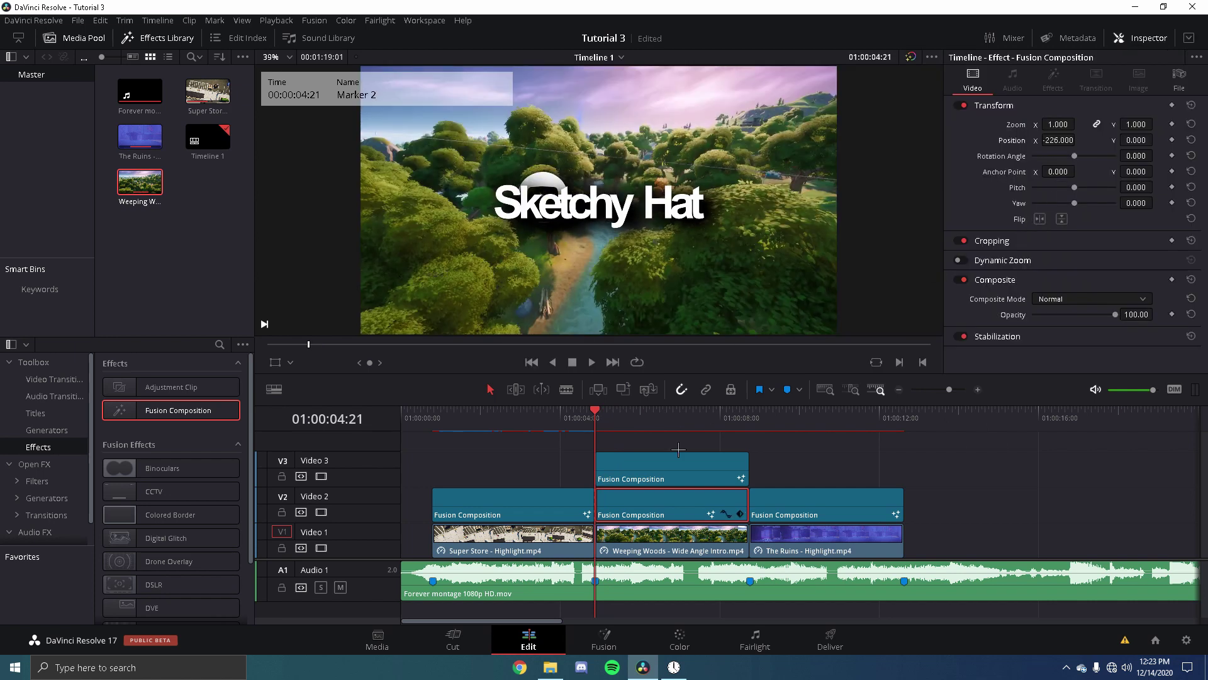
{"action": "left_click", "coordinate": [654, 471]}
{"action": "left_click_drag", "start_coordinate": [1062, 141], "coordinate": [703, 539]}
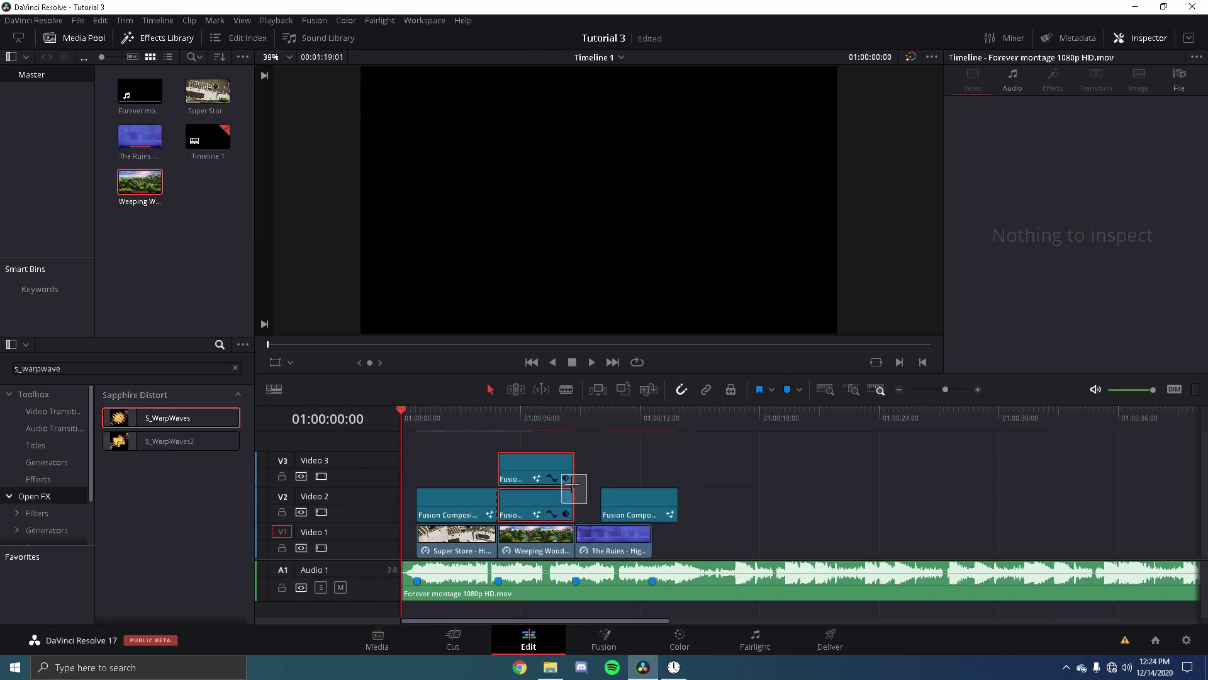
Combine the icon and Sketchy Hat compositions into a compound clip named 1 and move the last Fusion Composition against its end
{"action": "right_click", "coordinate": [558, 469]}
{"action": "left_click", "coordinate": [634, 215]}
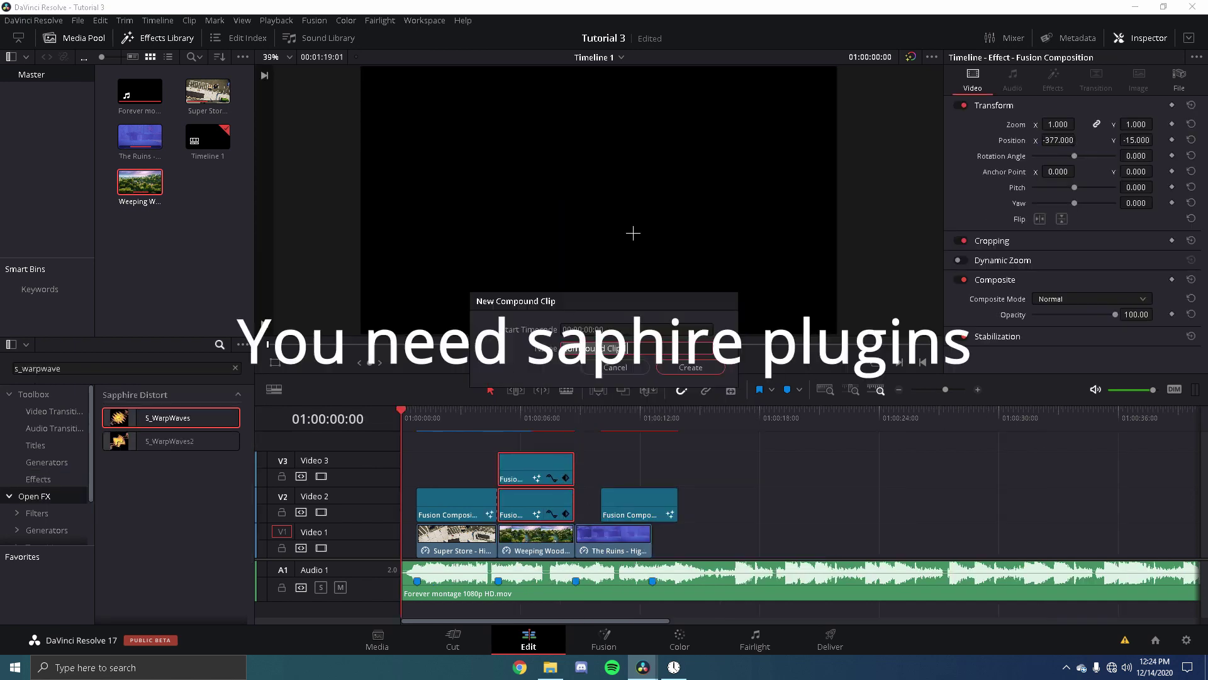
{"action": "key", "text": "Return"}
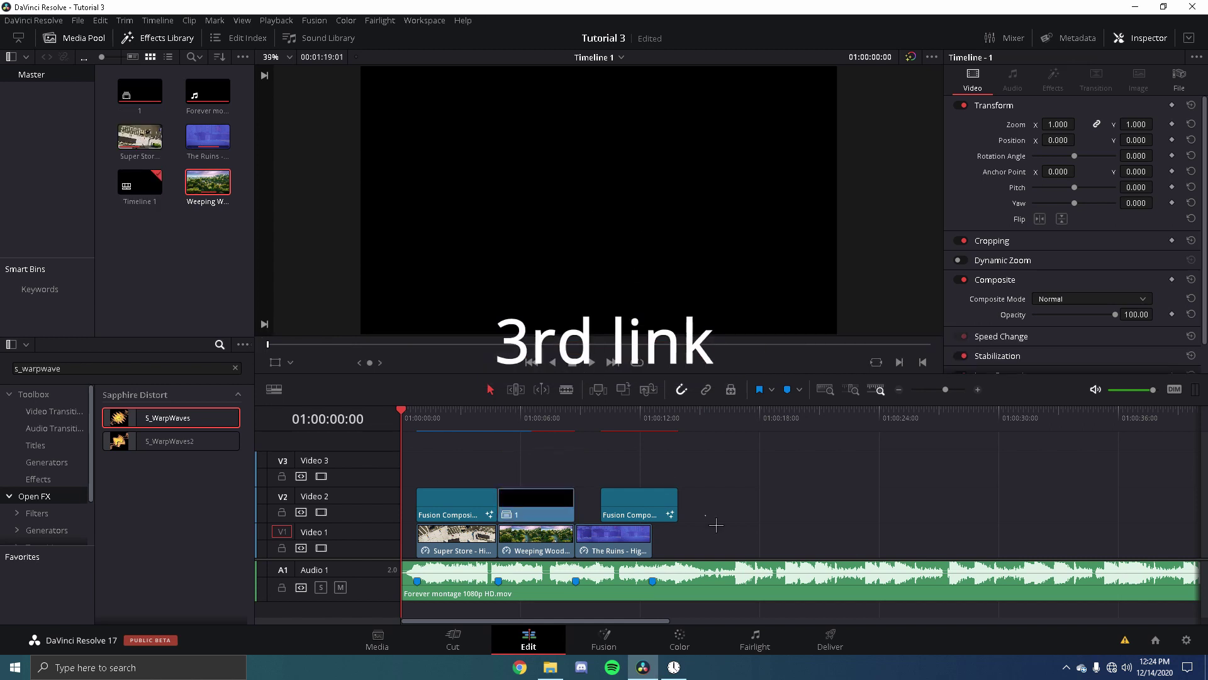
{"action": "left_click_drag", "start_coordinate": [646, 516], "coordinate": [622, 517]}
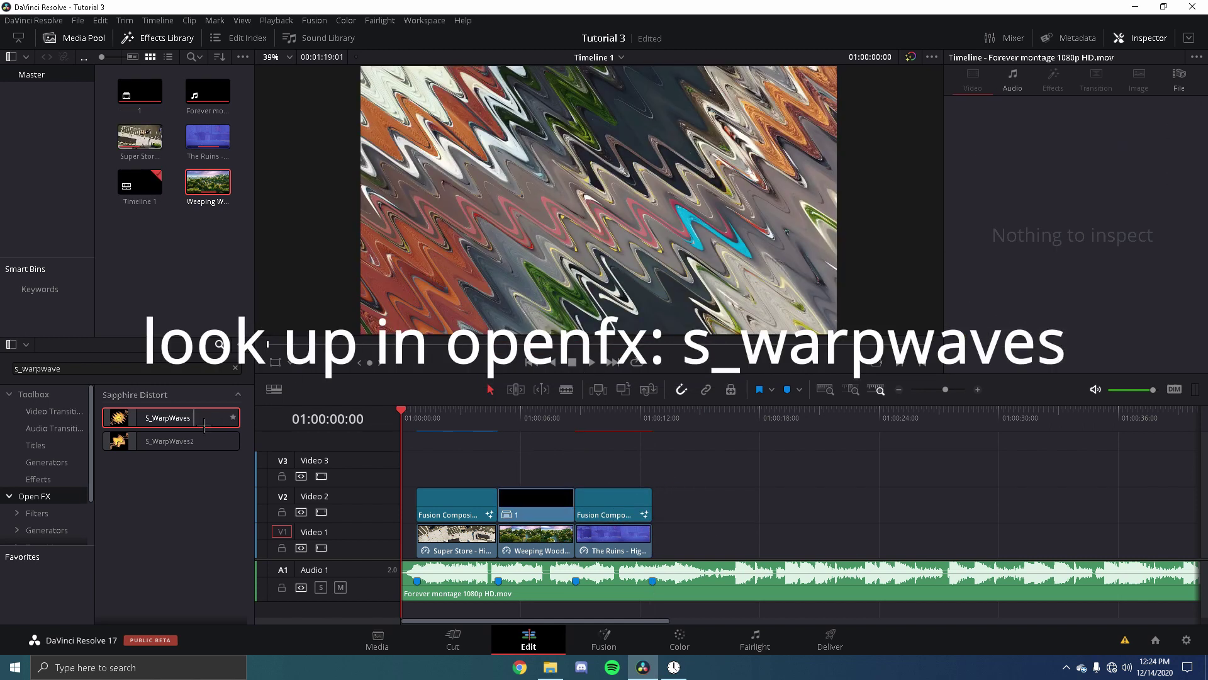
Apply the S_WarpWaves effect to the first title, the compound clip and the last title on Video 2
{"action": "left_click_drag", "start_coordinate": [170, 418], "coordinate": [456, 503]}
{"action": "left_click_drag", "start_coordinate": [164, 418], "coordinate": [507, 506]}
{"action": "mouse_move", "coordinate": [214, 421]}
{"action": "left_mouse_down"}
{"action": "mouse_move", "coordinate": [746, 499]}
{"action": "mouse_move", "coordinate": [614, 503]}
{"action": "left_mouse_up"}
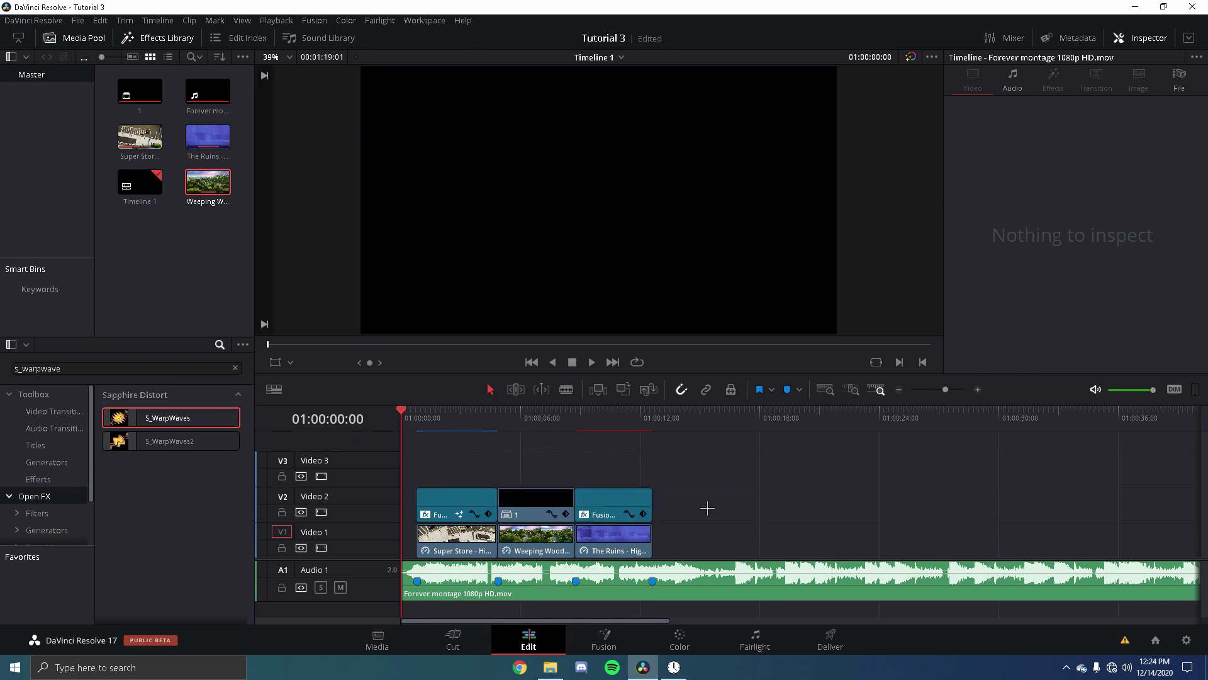
Open the first title's S_WarpWaves settings at Marker 1 and read the recommended effect values in the S_WarpWaves Notepad file
{"action": "left_click", "coordinate": [417, 425]}
{"action": "left_click", "coordinate": [472, 504]}
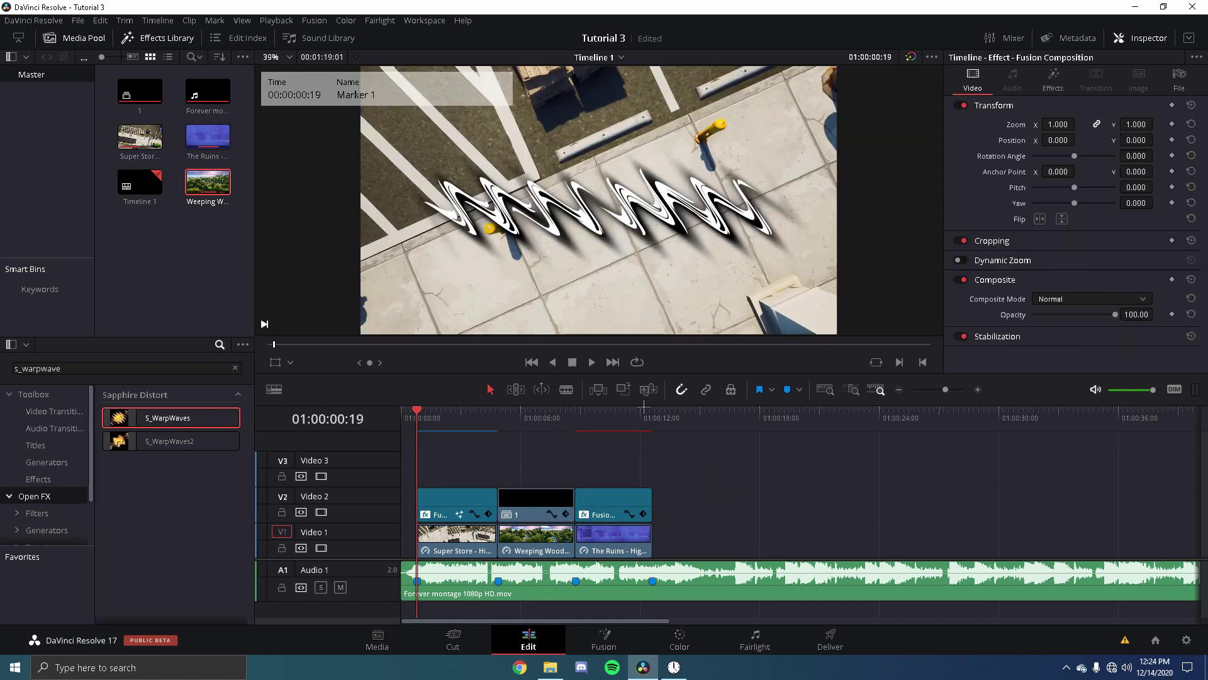
{"action": "left_click", "coordinate": [1053, 82]}
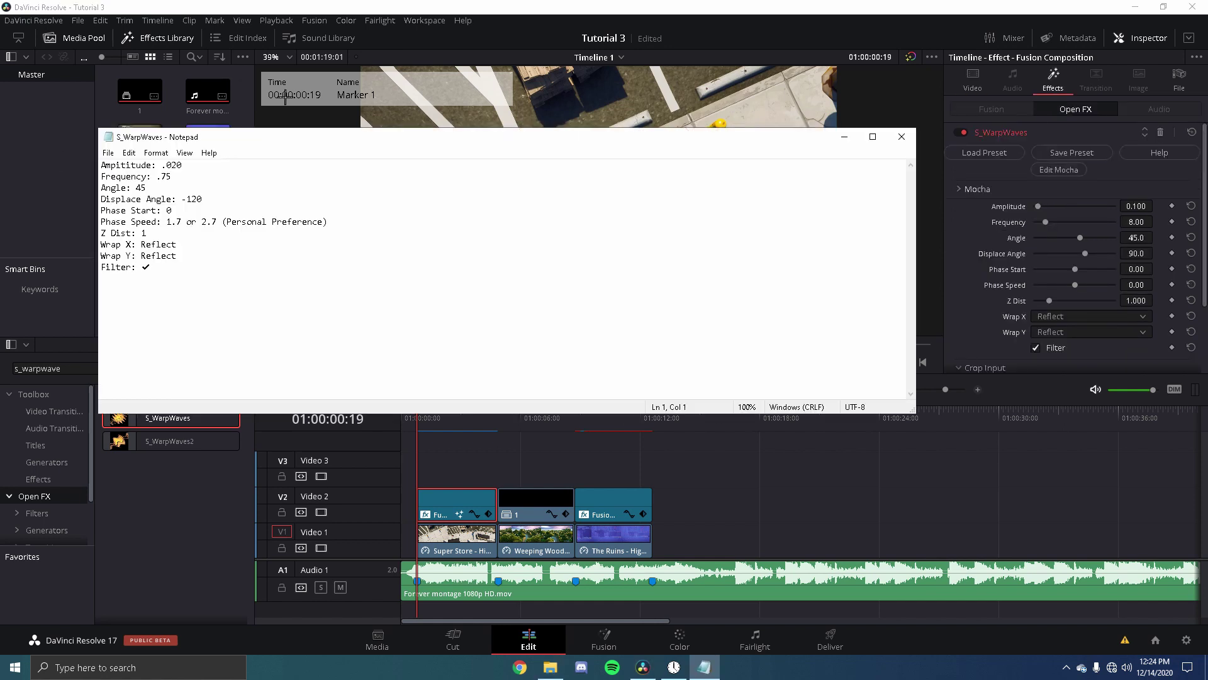
{"action": "left_click_drag", "start_coordinate": [253, 278], "coordinate": [131, 156]}
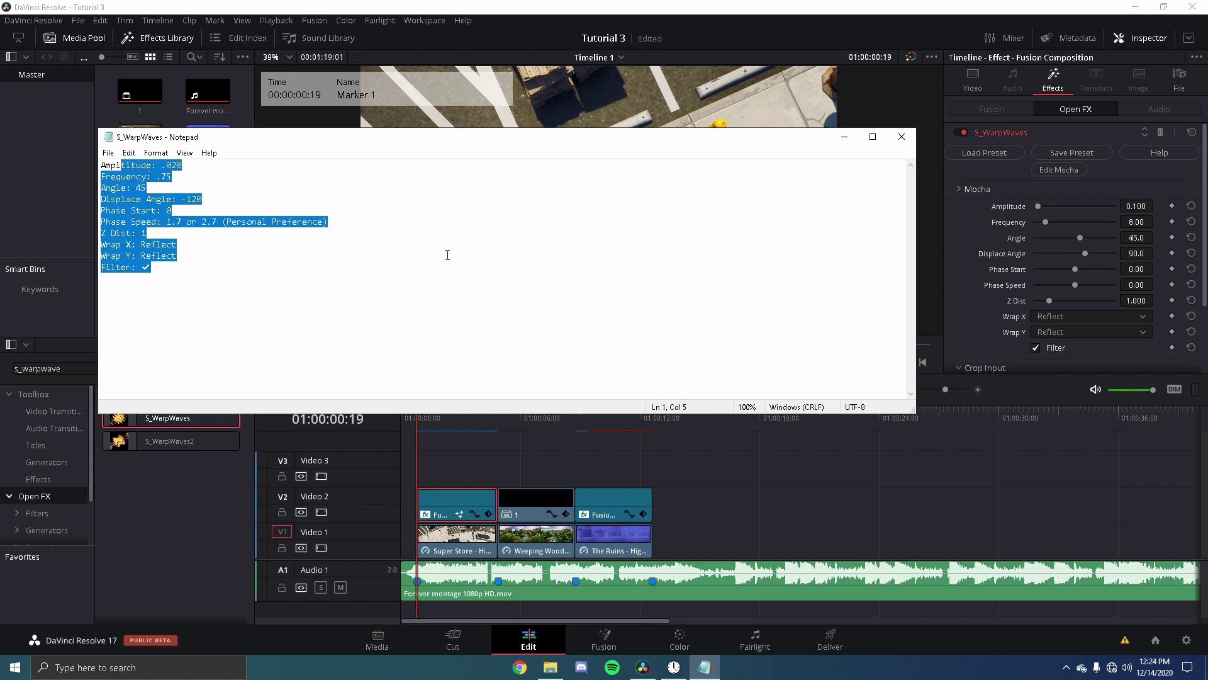
{"action": "left_click", "coordinate": [448, 248]}
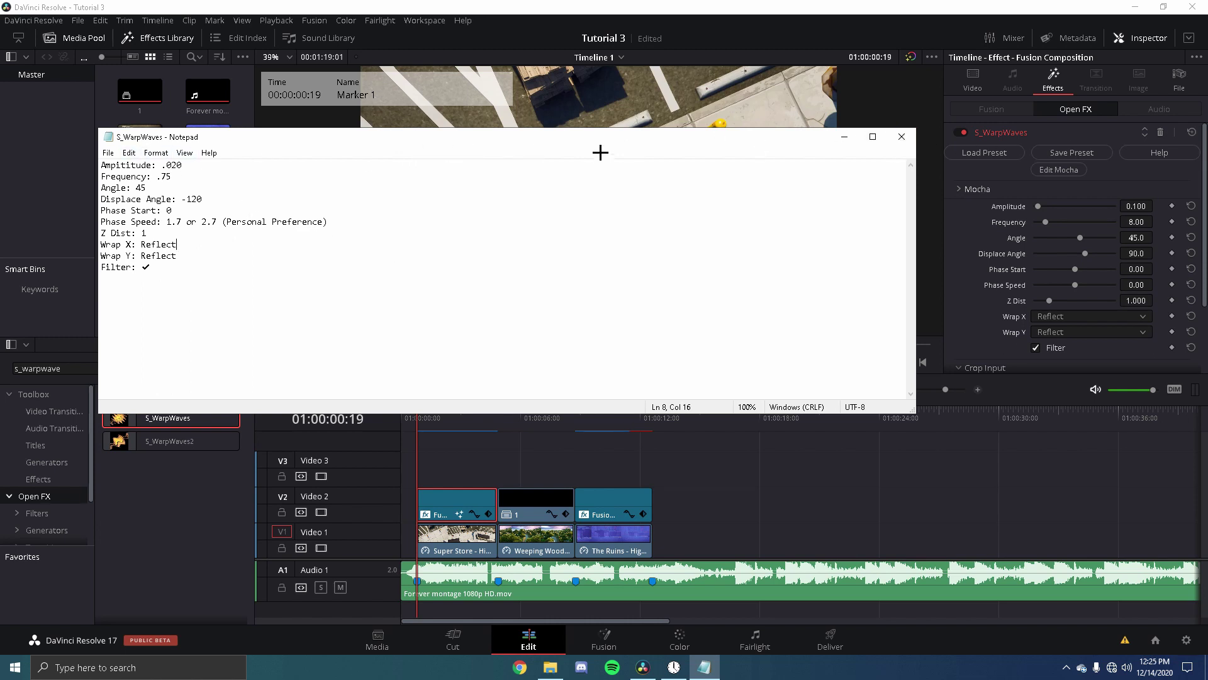
{"action": "left_click_drag", "start_coordinate": [592, 144], "coordinate": [0, 133]}
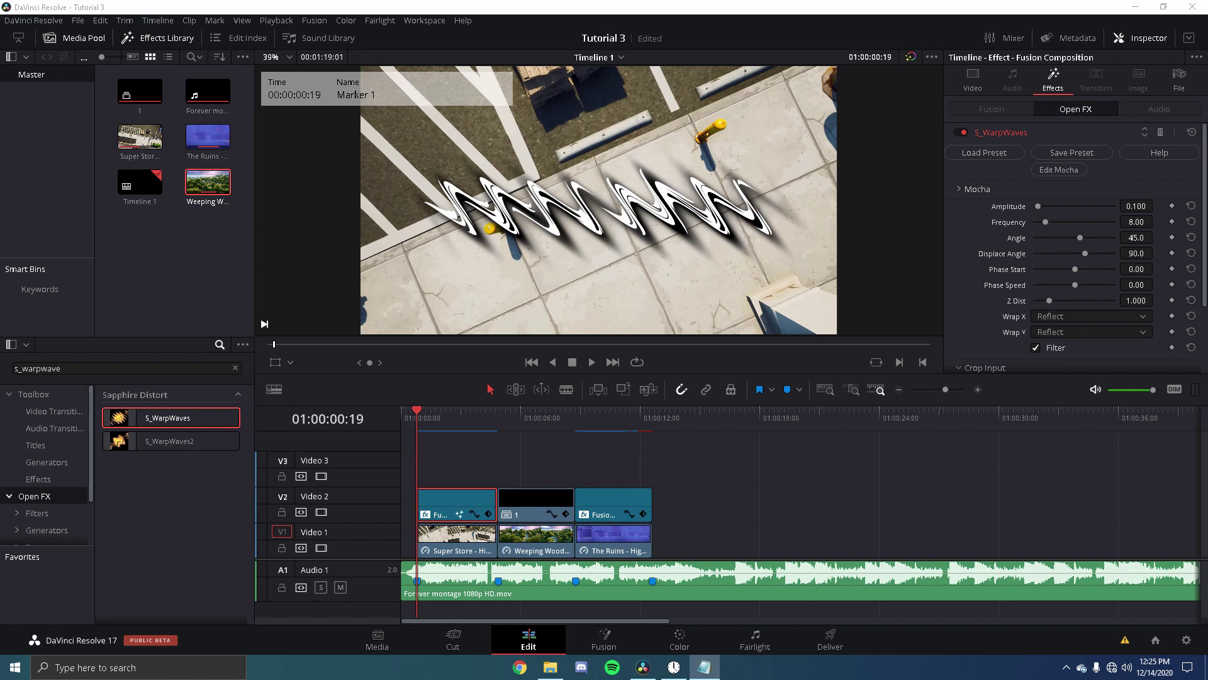